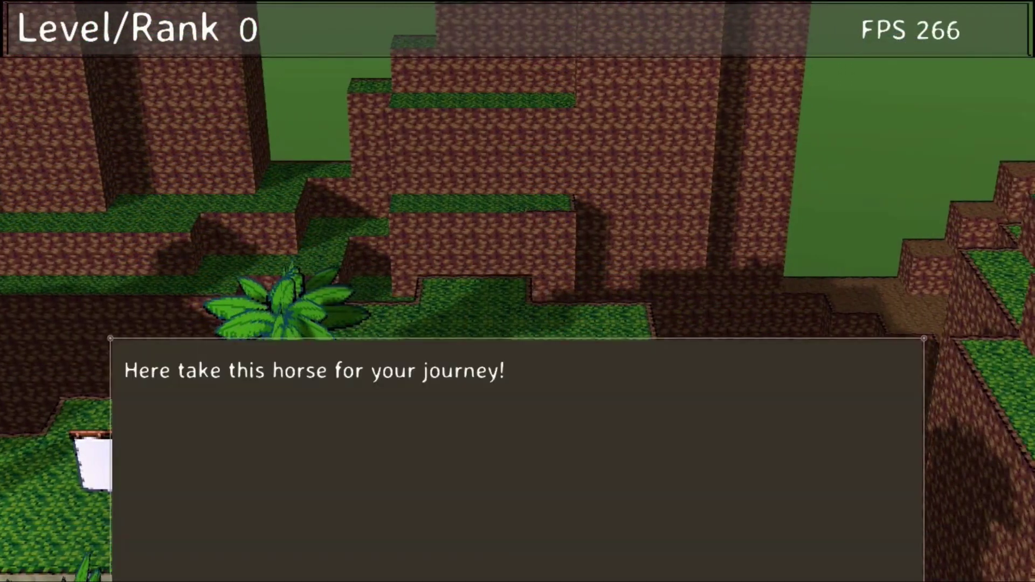
Step: Playtest the World map with F5, dismiss the NPC's horse message, and close the test game
key("Return")
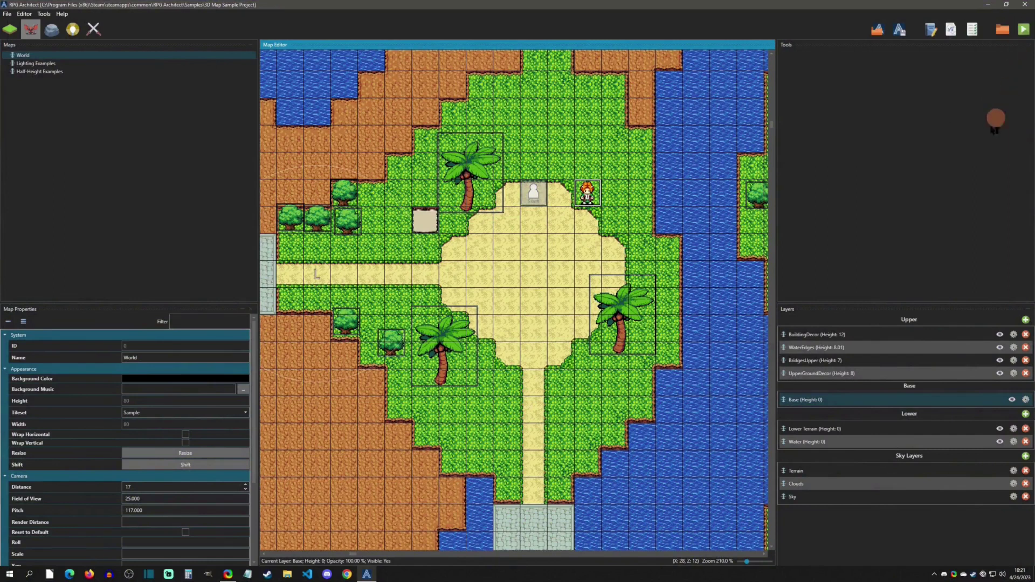
key("F5")
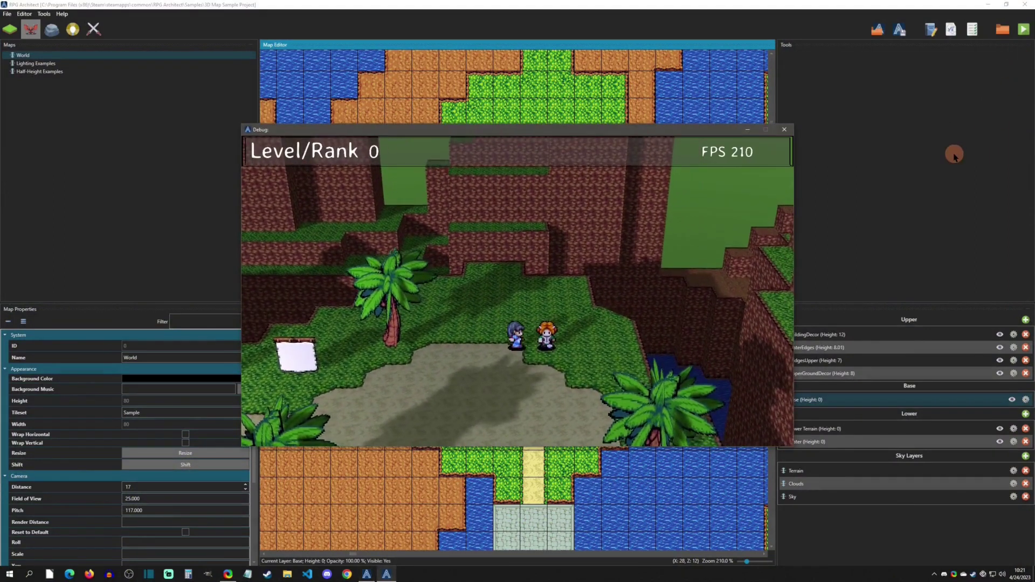
key("Return")
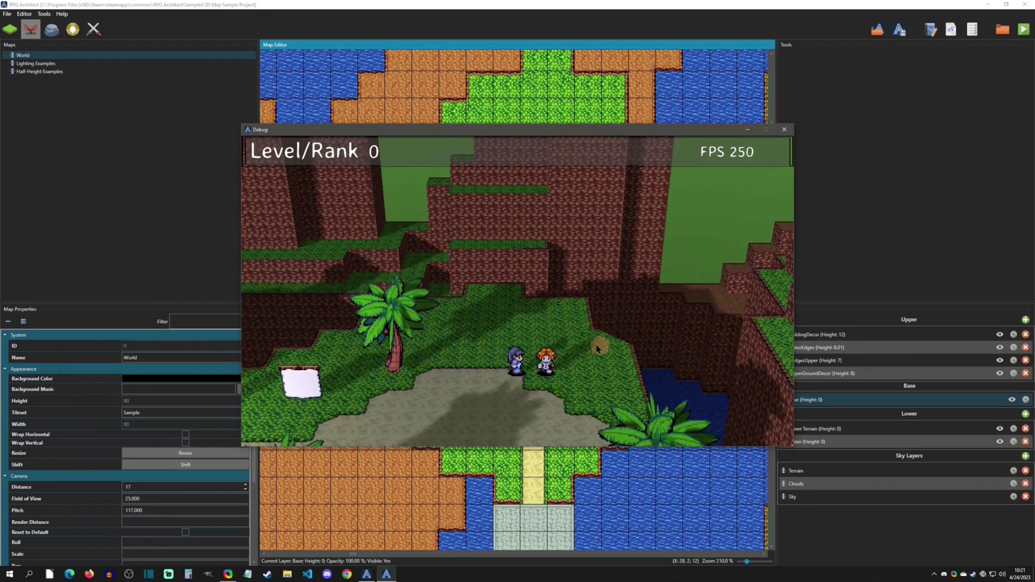
left_click(784, 129)
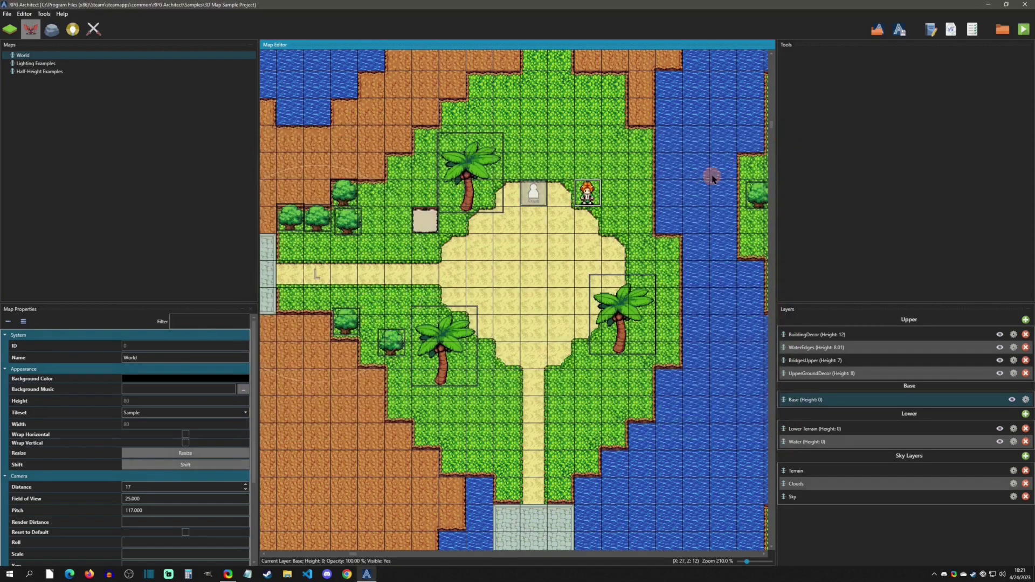
left_click(951, 29)
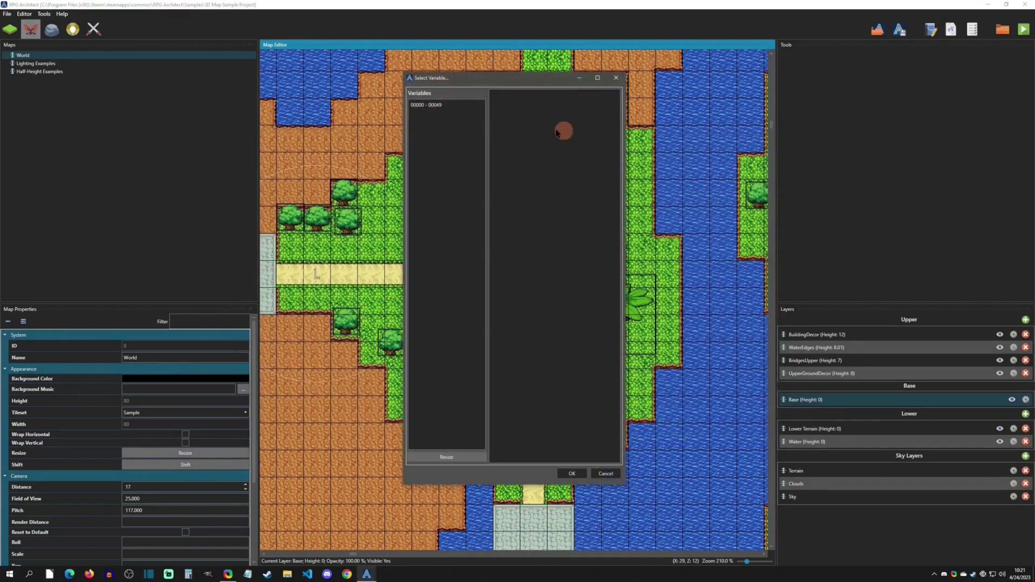
left_click(443, 105)
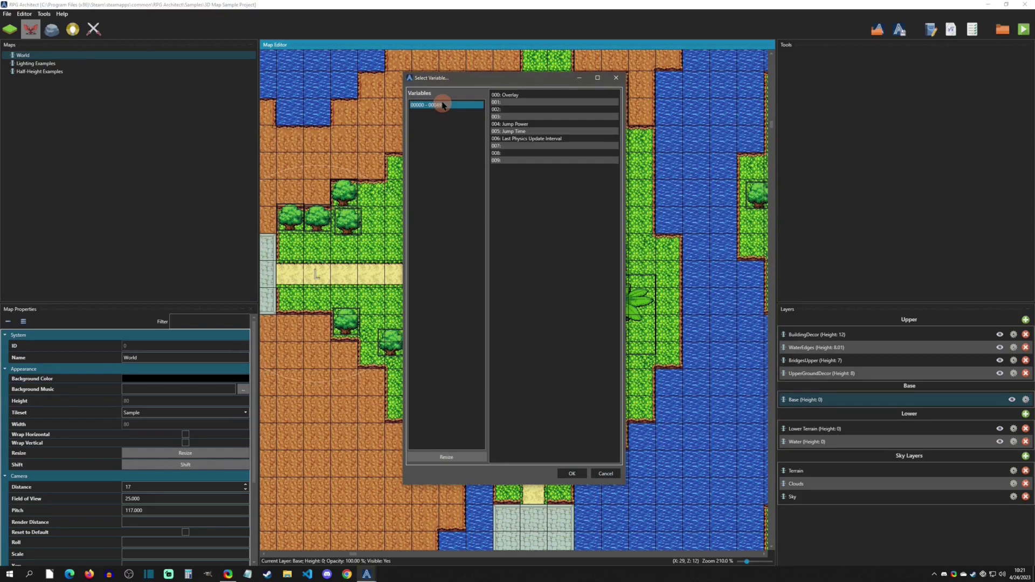
left_click(519, 146)
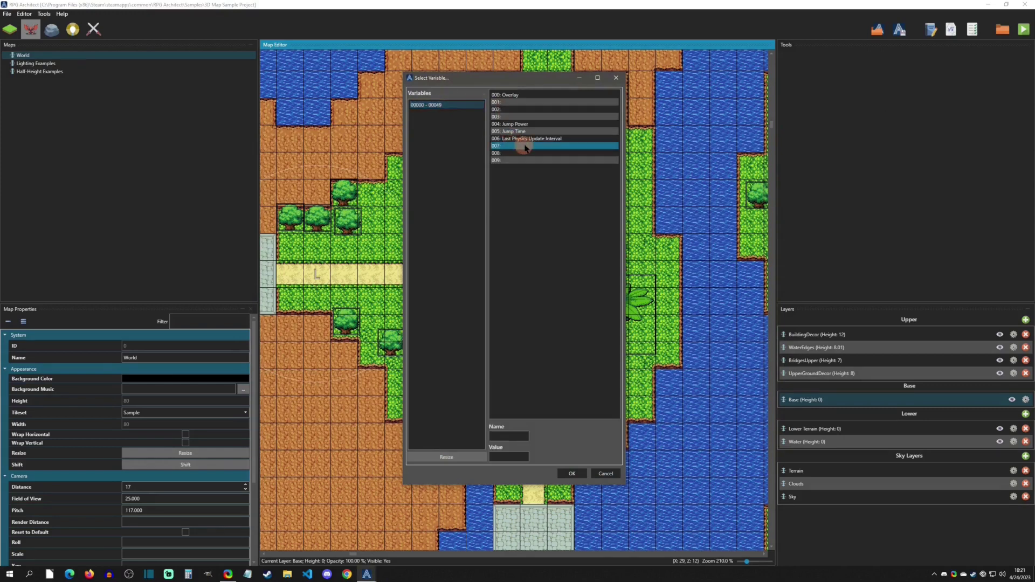
left_click(513, 436)
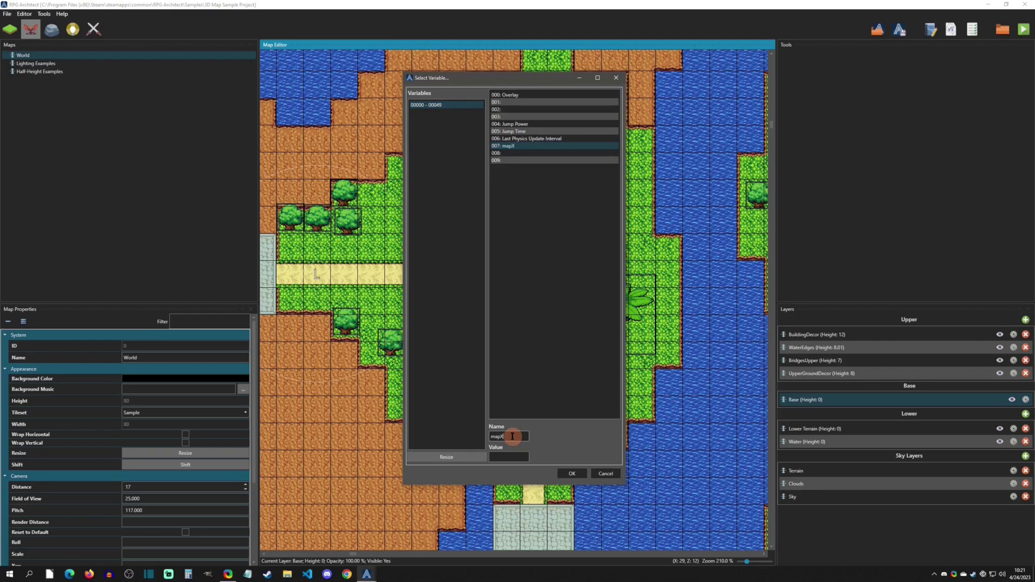
left_click(511, 153)
left_click(512, 438)
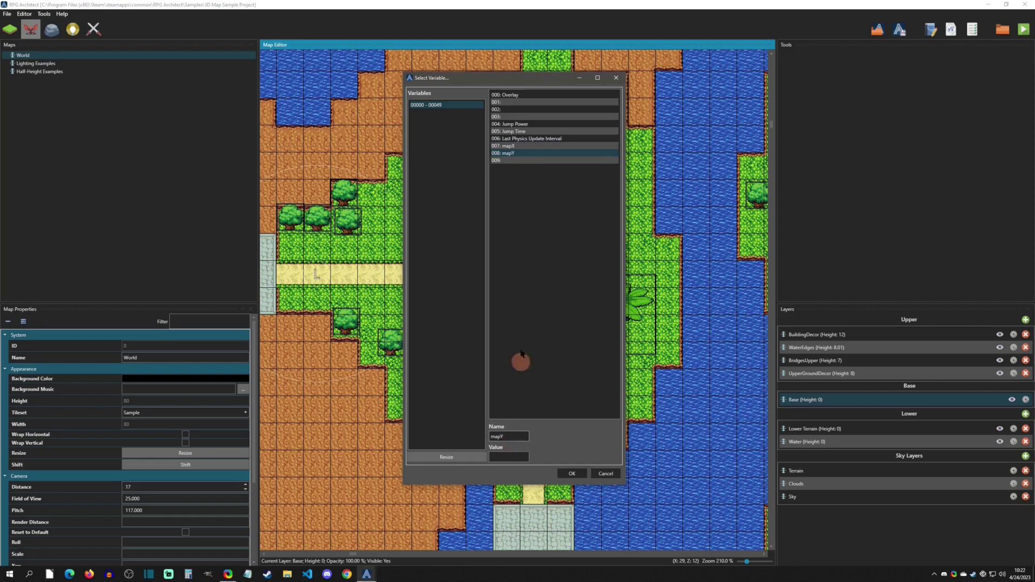
left_click(512, 160)
left_click(506, 435)
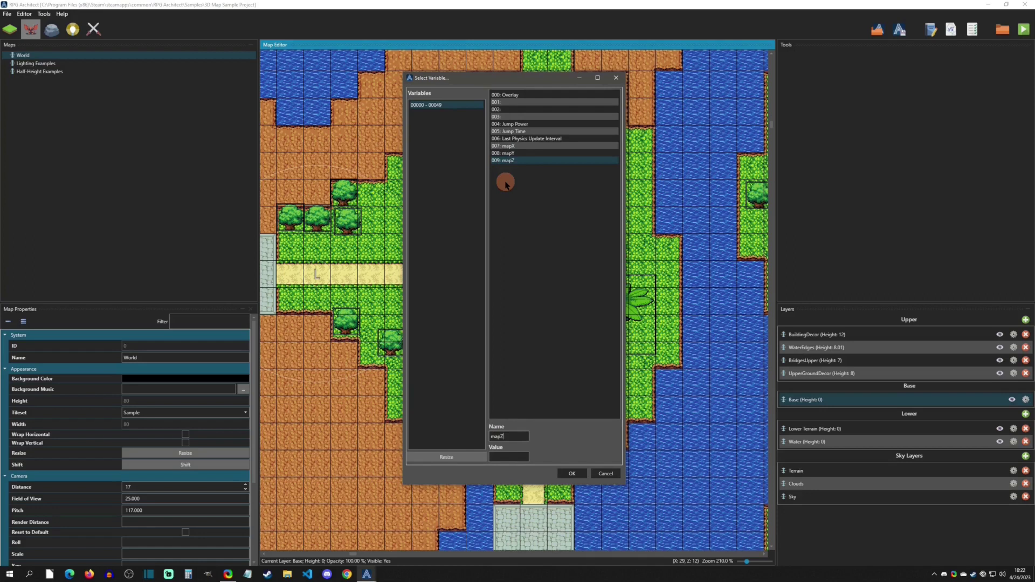
left_click(572, 473)
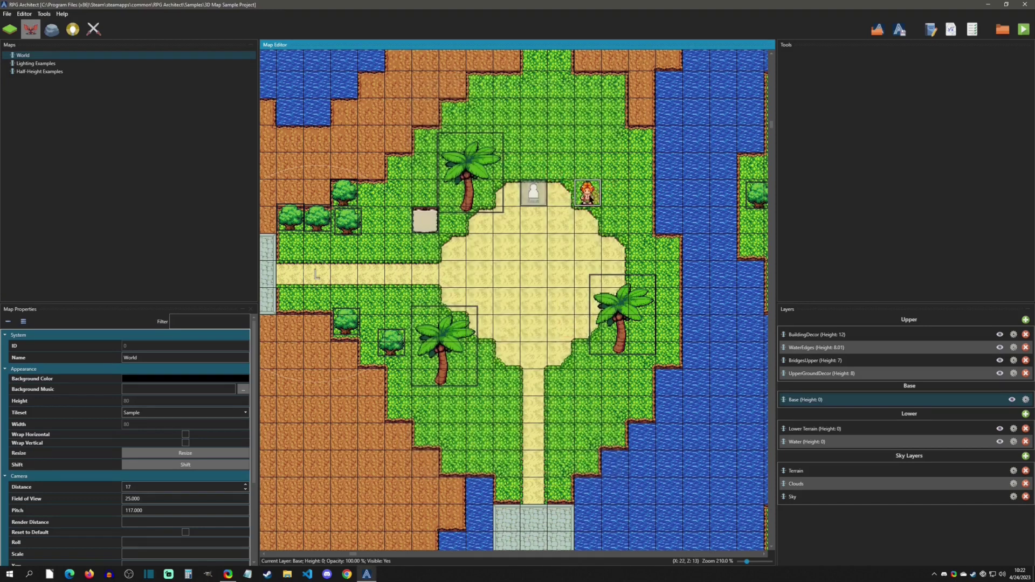
Step: Create entity definition 000 named Horse in the game database
left_click(45, 15)
left_click(66, 24)
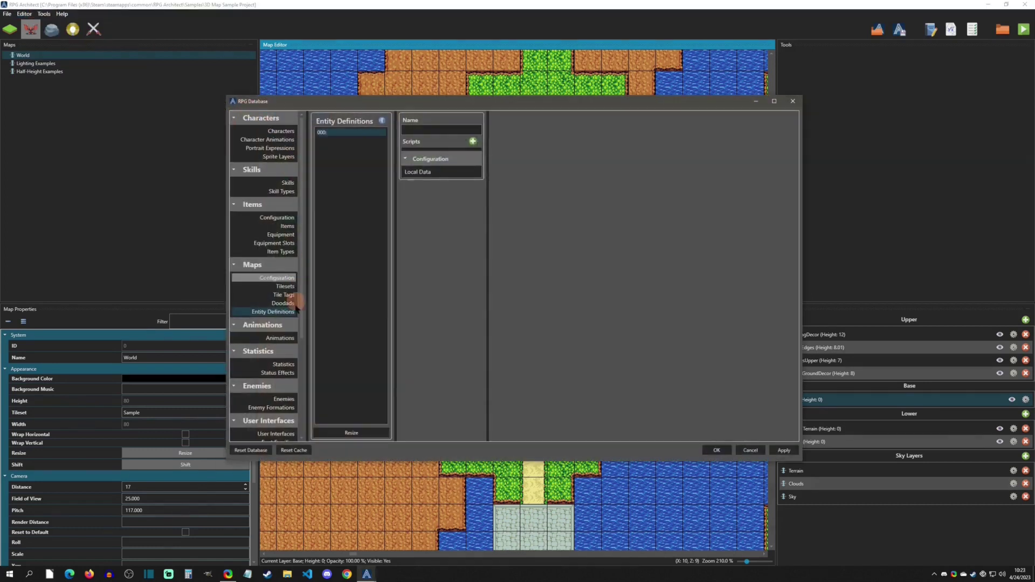
left_click(276, 313)
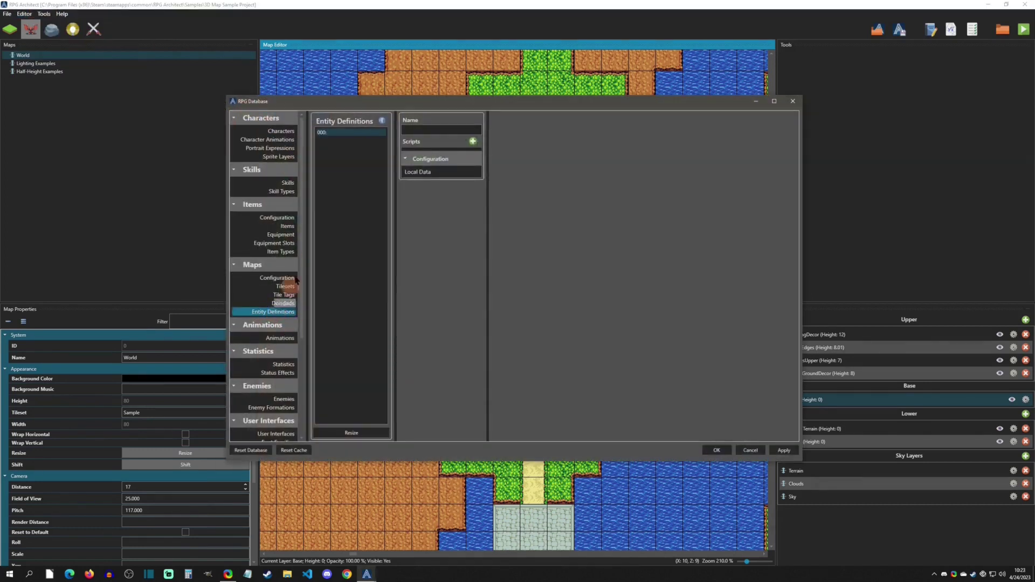
left_click(330, 133)
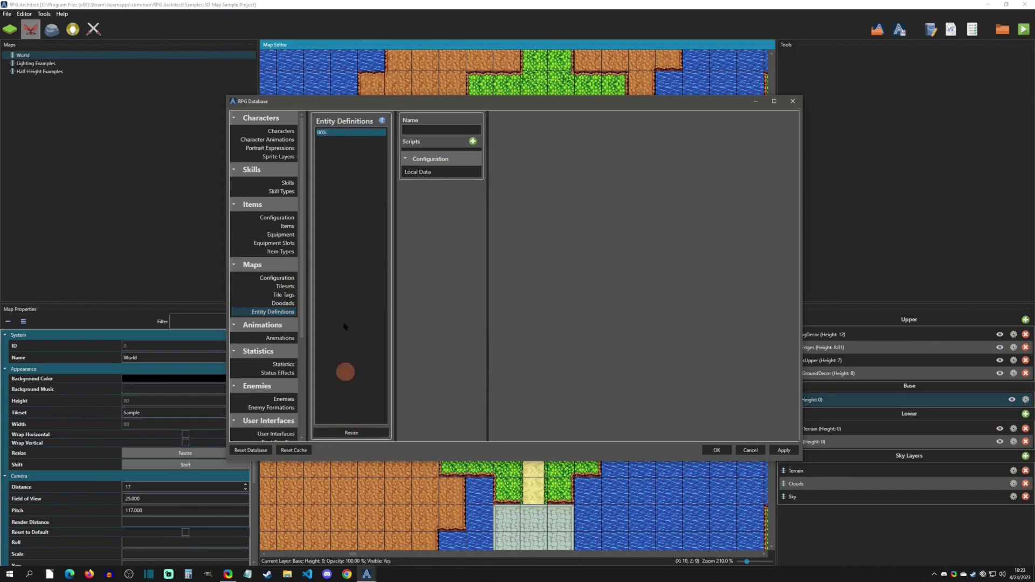
left_click(419, 130)
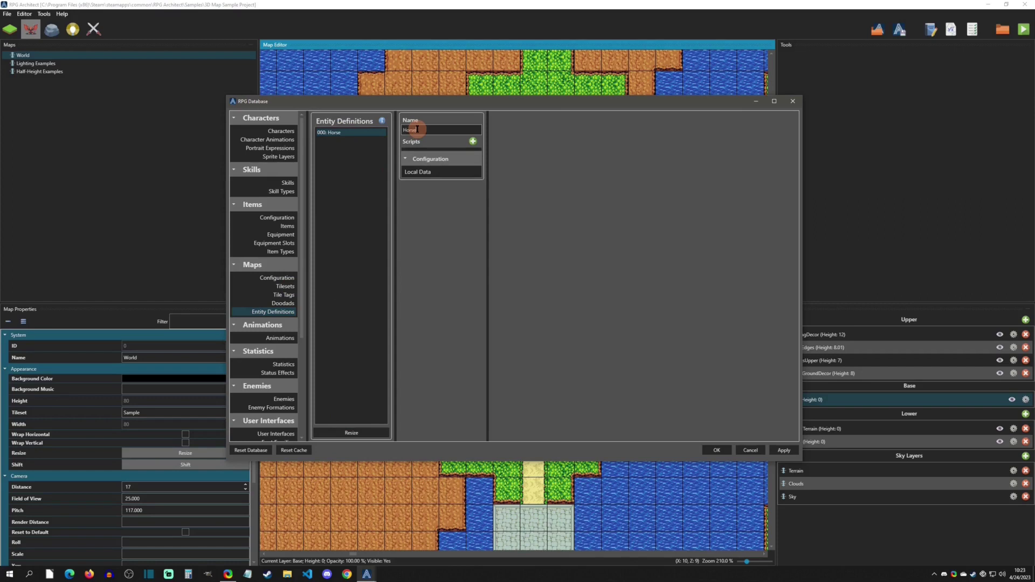
Step: Add a script page named Page1 to the Horse entity and open its Sprite / Model chooser
left_click(473, 141)
left_click(437, 155)
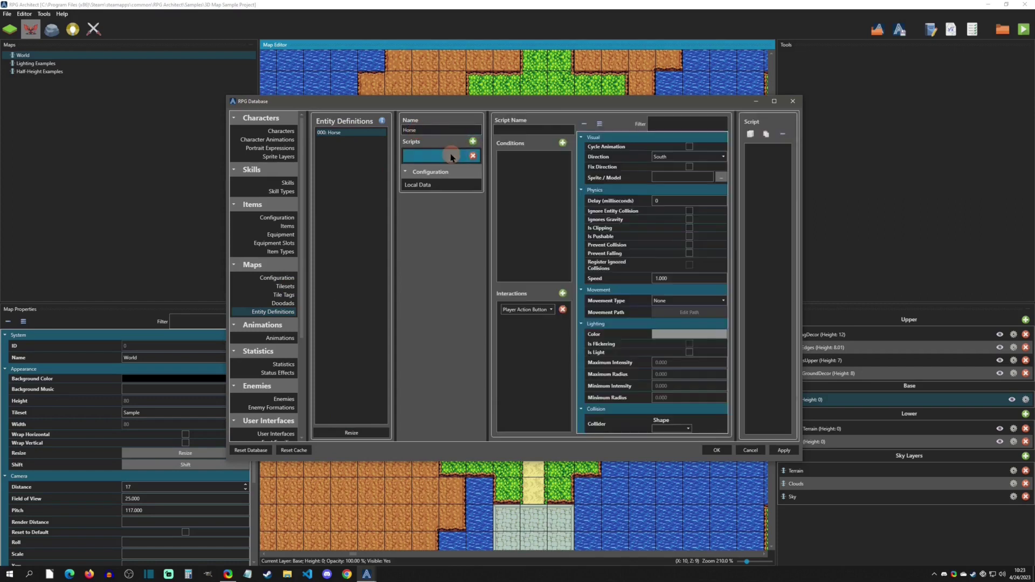
left_click(520, 130)
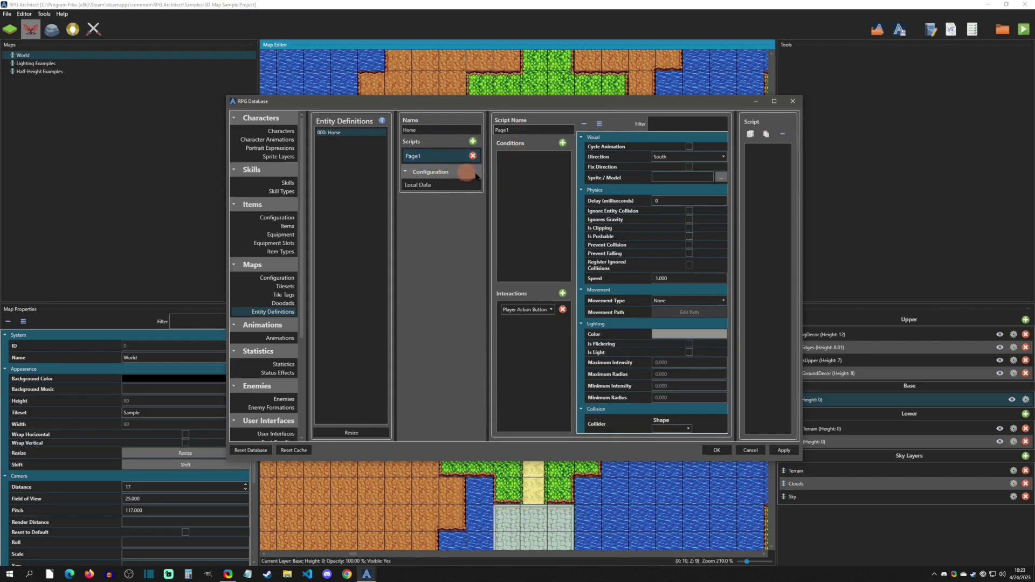
left_click(711, 175)
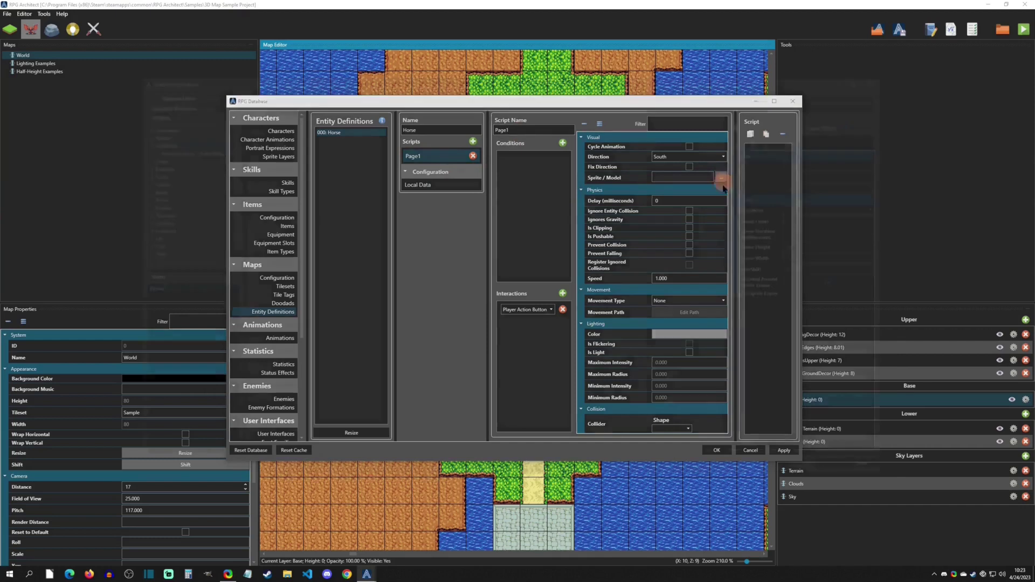
Step: Choose horse1.png from the Final Boss Blues folder and enlarge its frames to 64×60
left_click(160, 150)
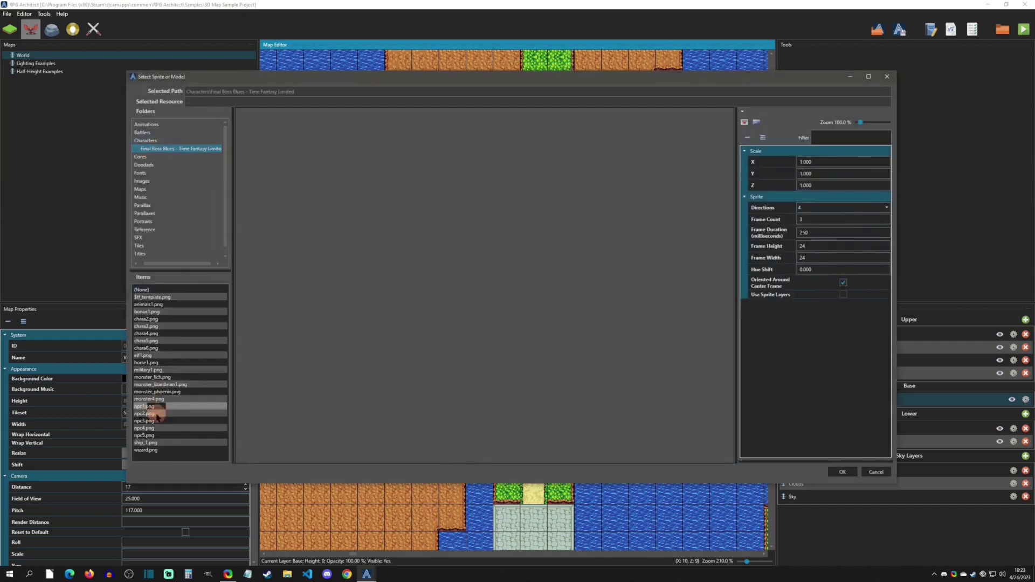
left_click(178, 362)
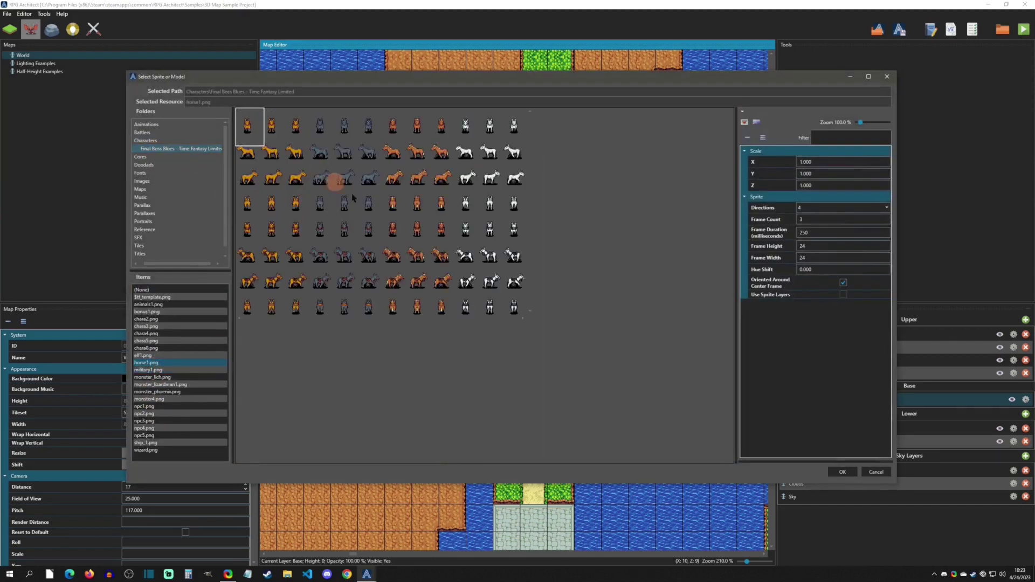
left_click(817, 247)
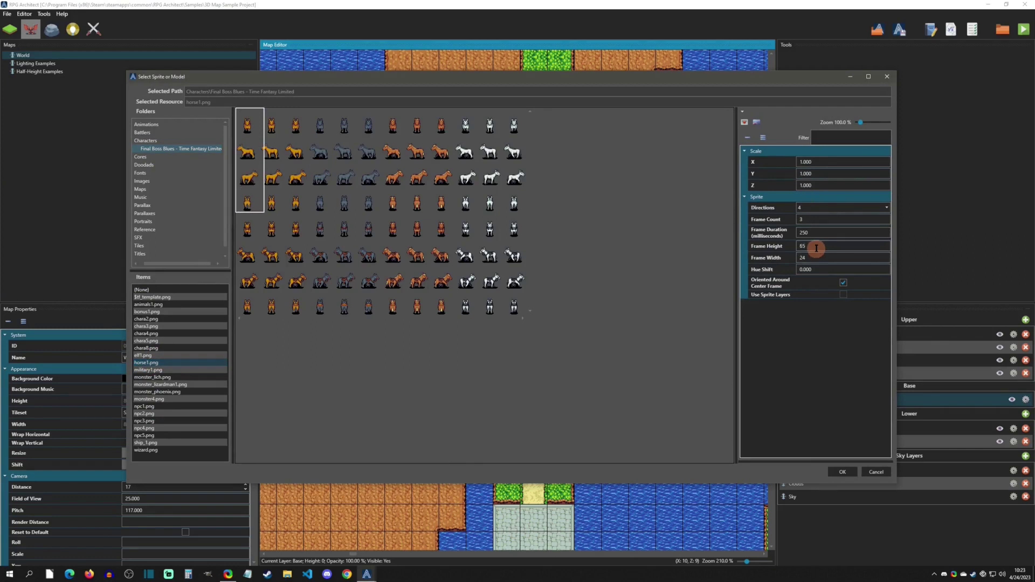
scroll(812, 256, "up", 20)
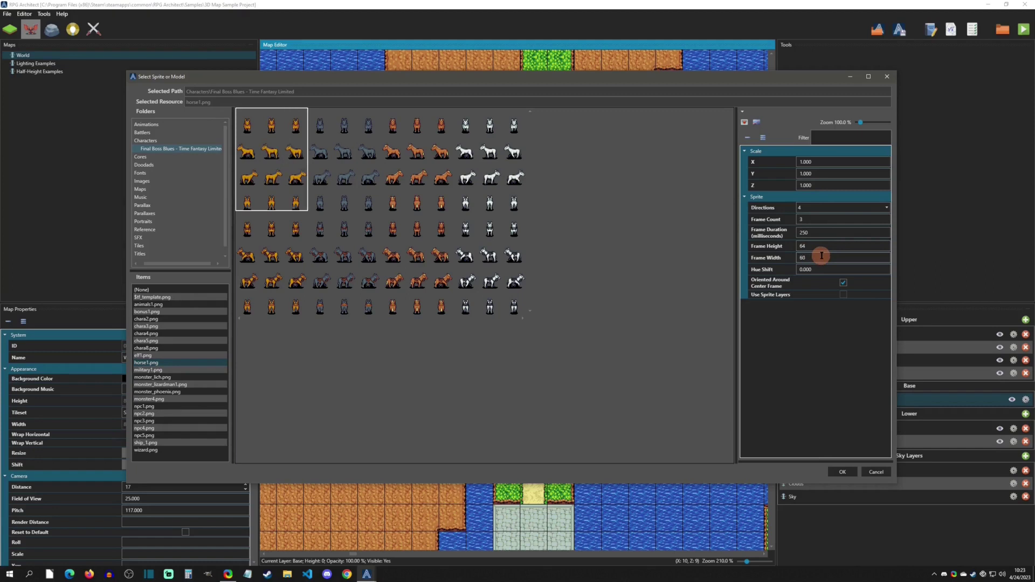
scroll(821, 255, "up", 1)
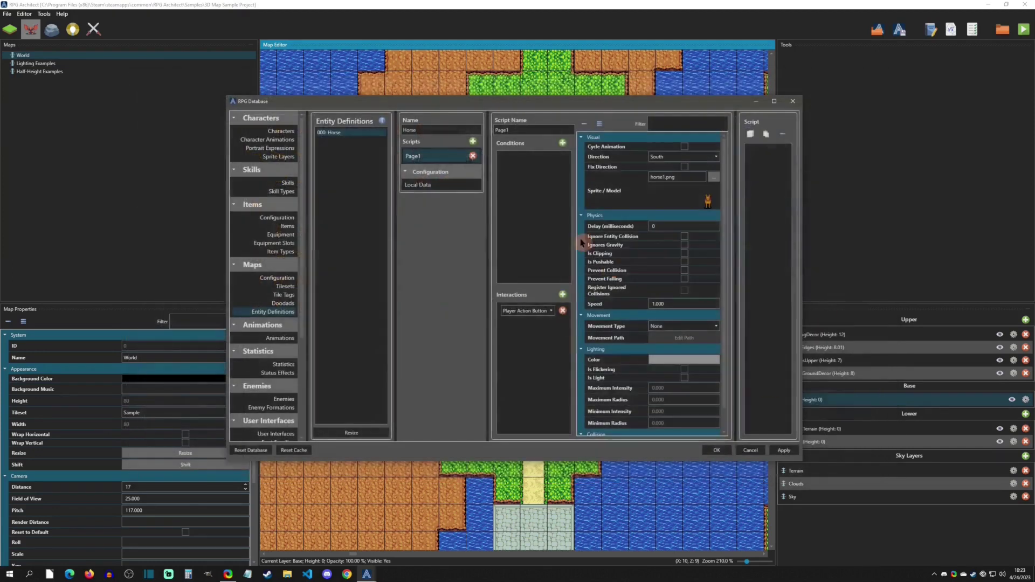
Step: Confirm the horse1.png sprite and set the Horse's Direction to West
left_click(843, 472)
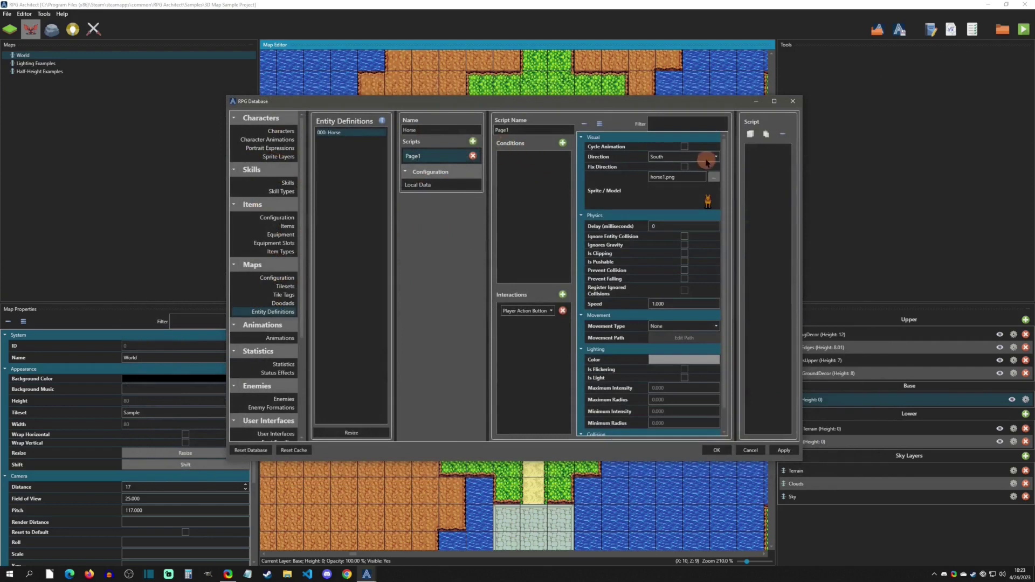
left_click(669, 156)
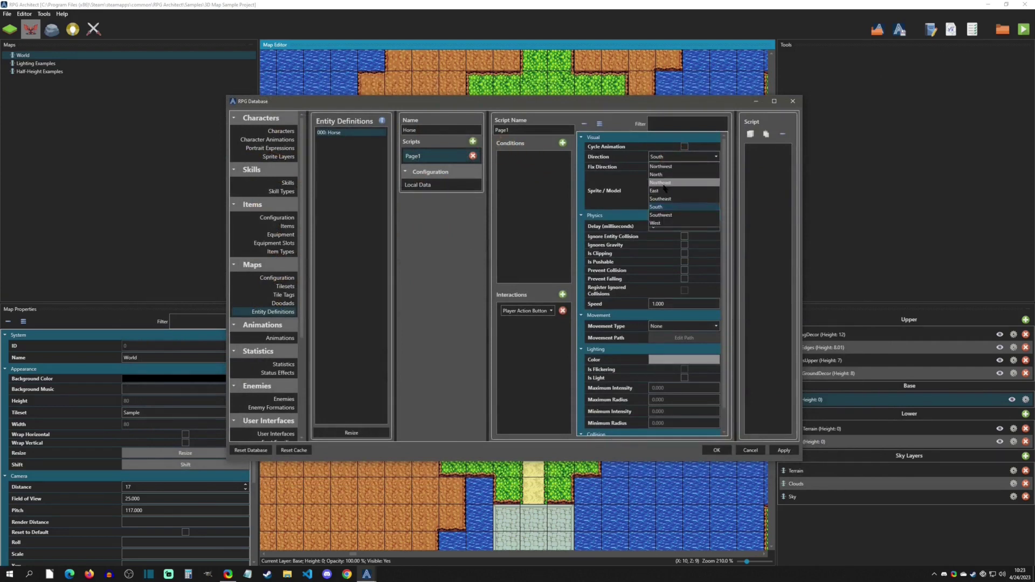
left_click(660, 182)
left_click(662, 157)
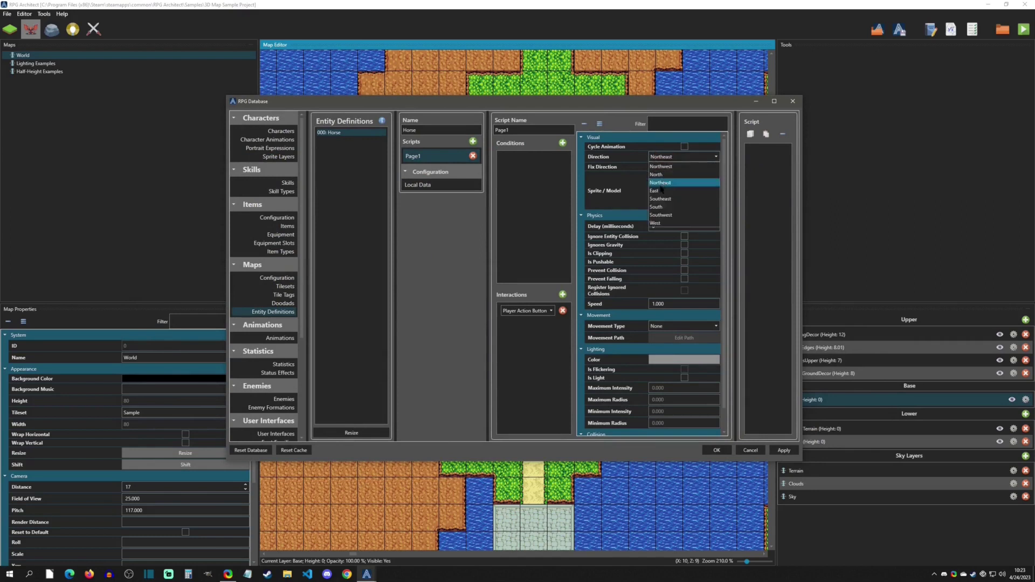
left_click(657, 191)
left_click(661, 156)
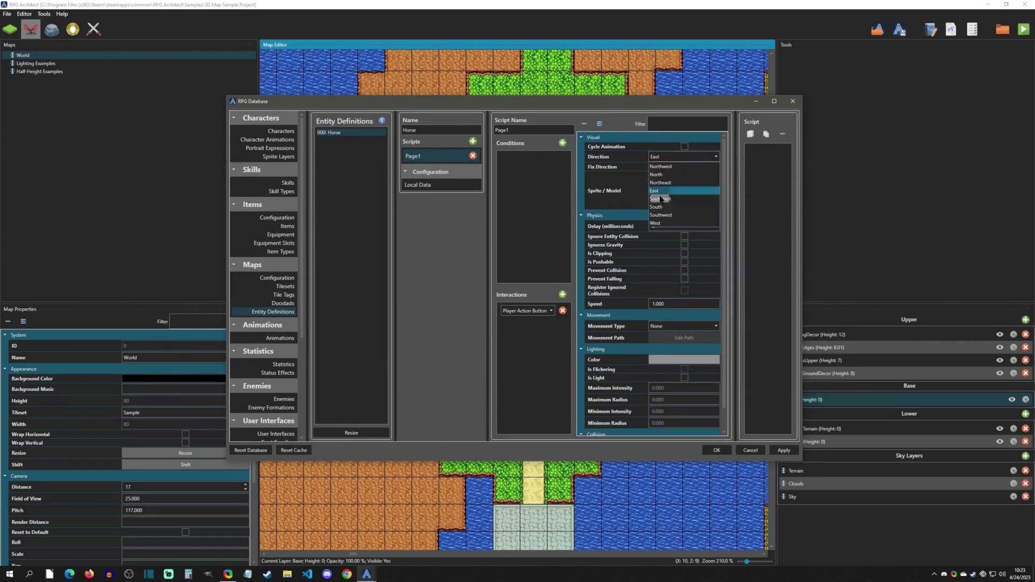
left_click(663, 223)
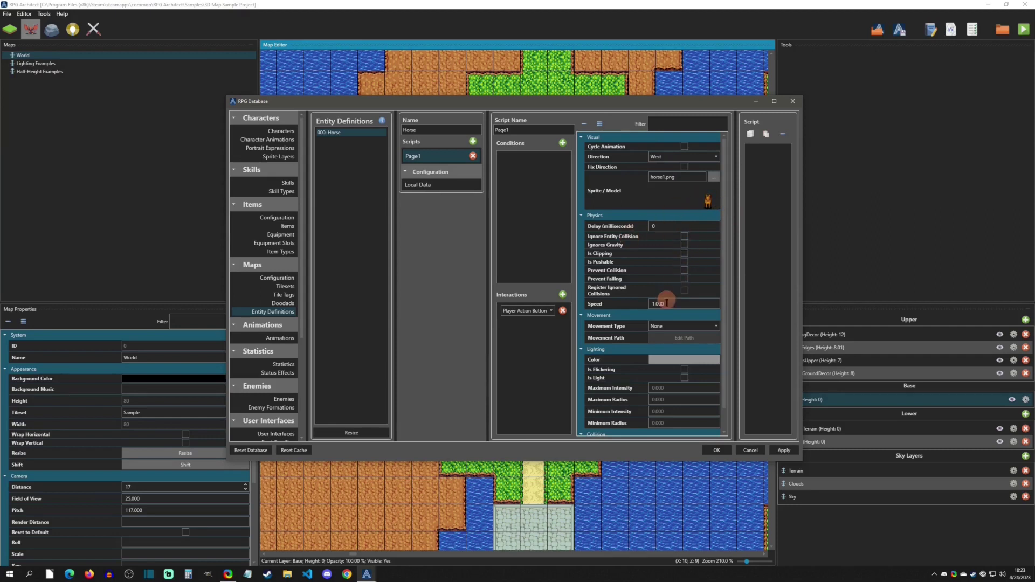
Step: Keep Movement Type None, enable Cycle Animation, and save the database
left_click(665, 327)
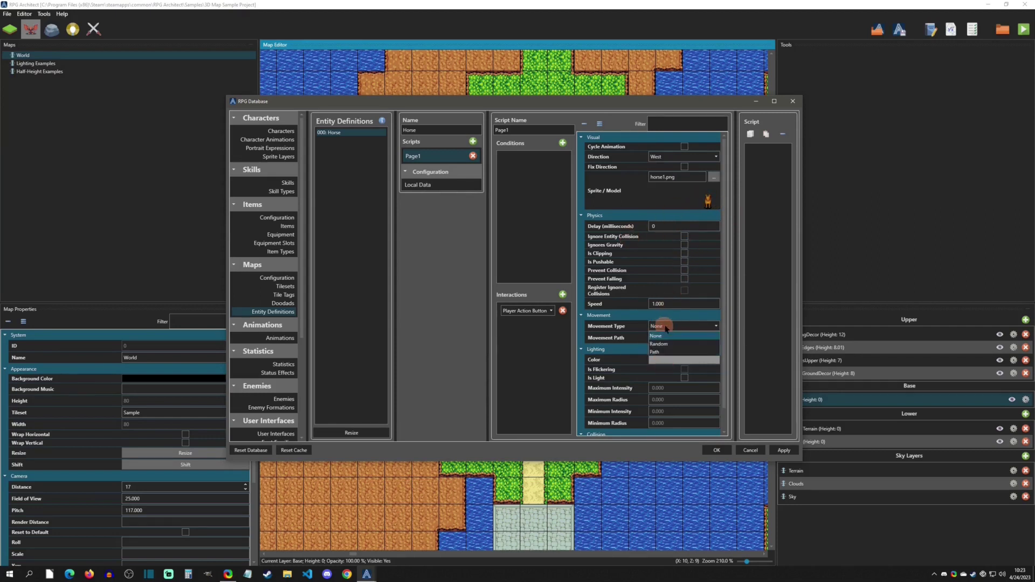
left_click(668, 326)
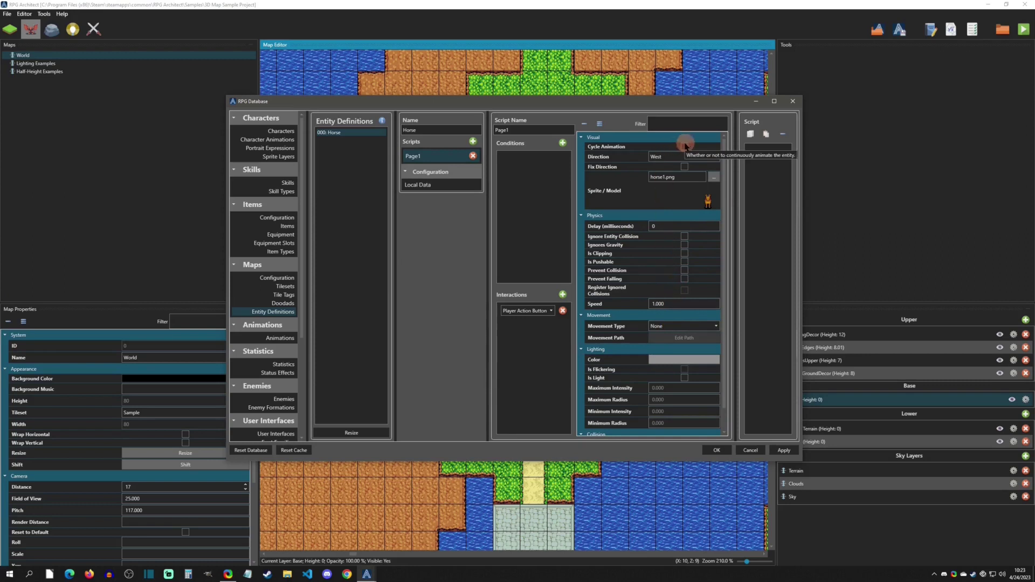
left_click(685, 146)
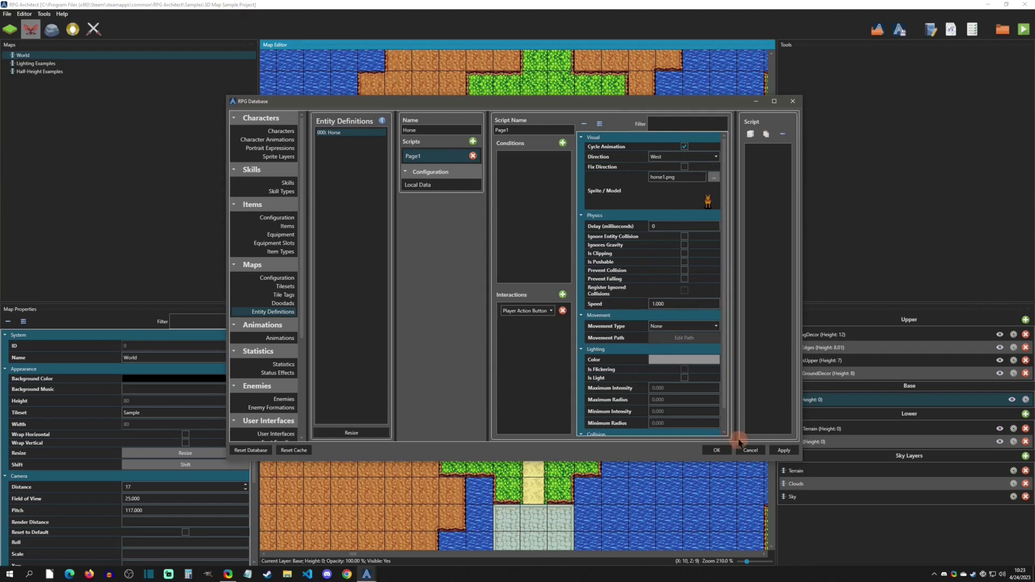
left_click(717, 450)
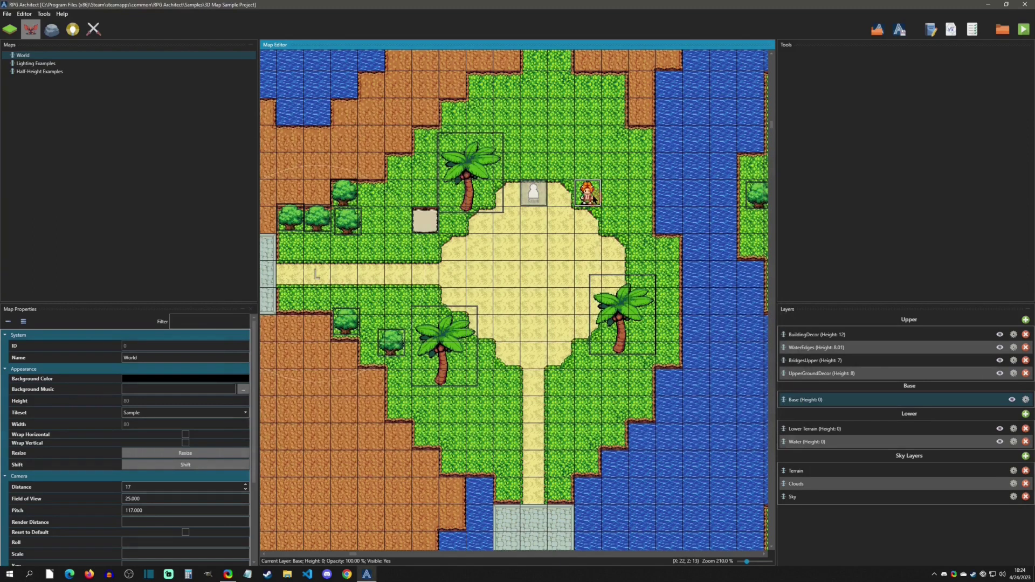
left_click(34, 11)
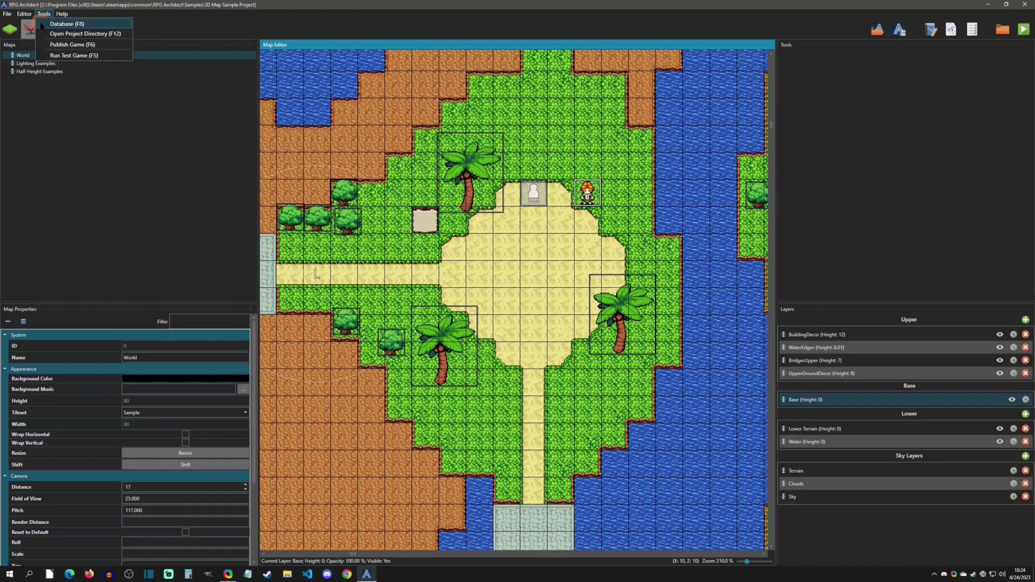
left_click(41, 22)
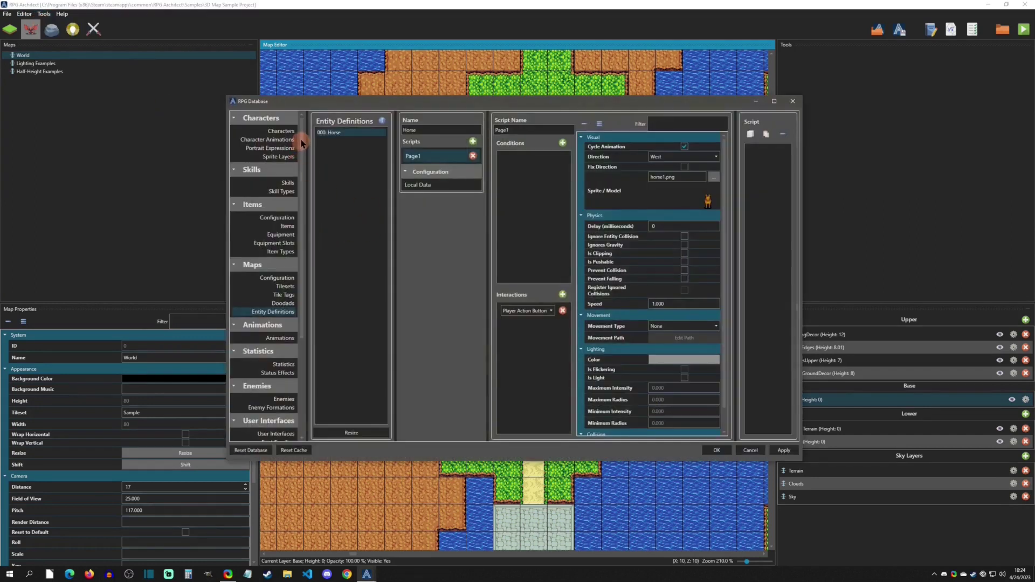
scroll(302, 143, "down", 3)
left_click(287, 427)
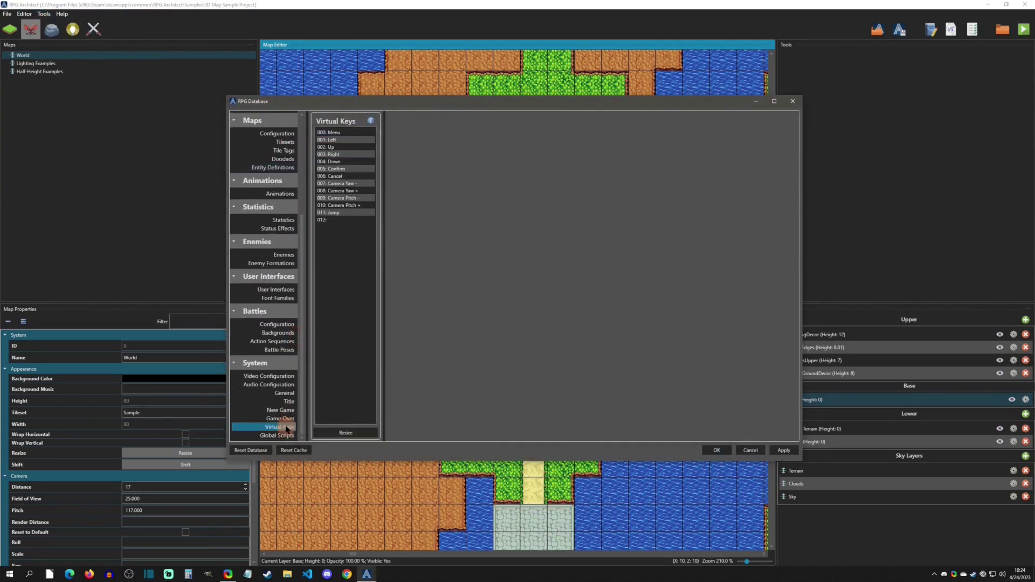
left_click(341, 212)
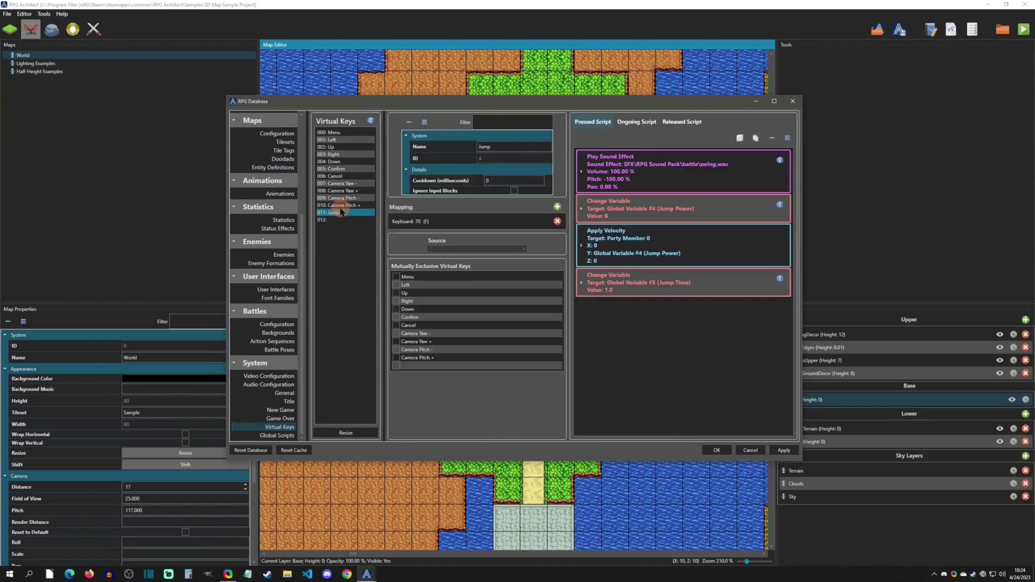
left_click(598, 123)
left_click(621, 253)
Step: Insert a Map > Spawn Entity step on the empty line after the NPC's farewell message
left_click(717, 451)
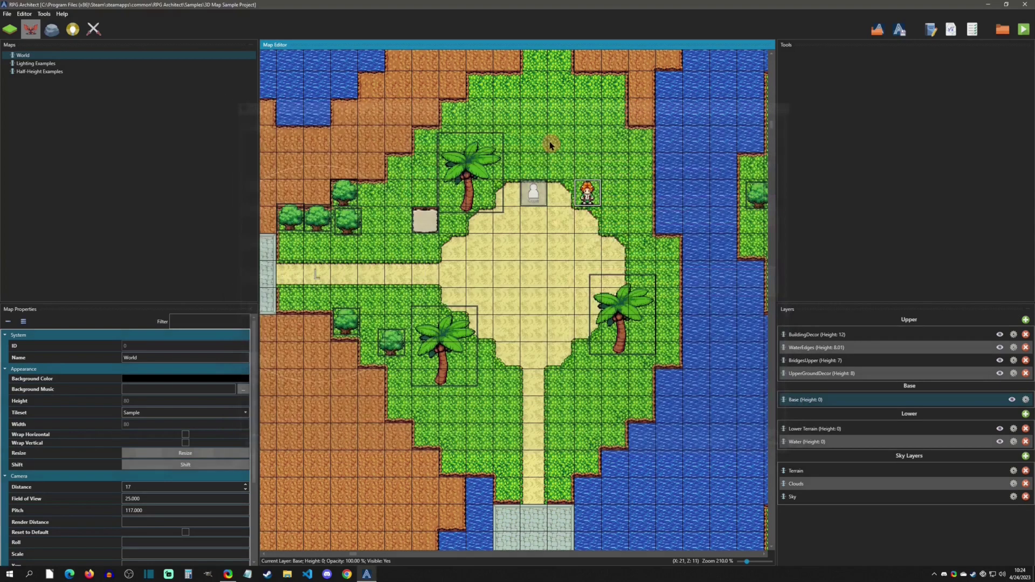
double_click(590, 189)
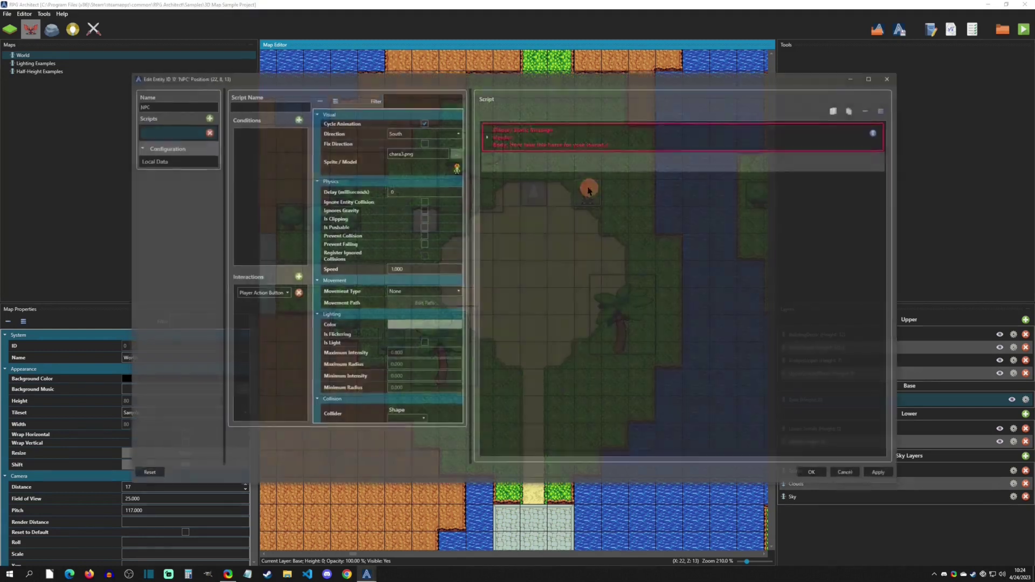
left_click(548, 160)
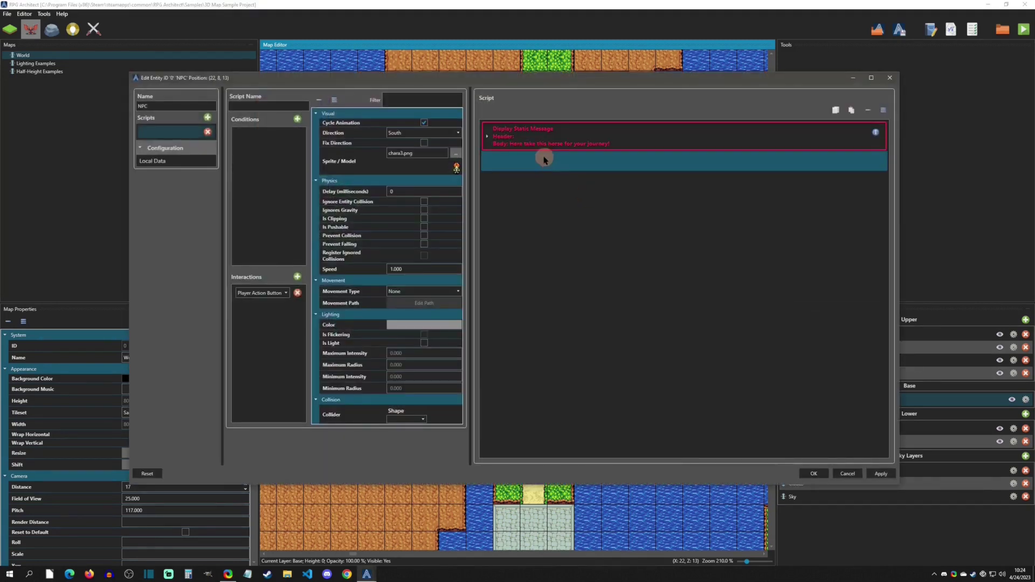
right_click(544, 159)
mouse_move(582, 292)
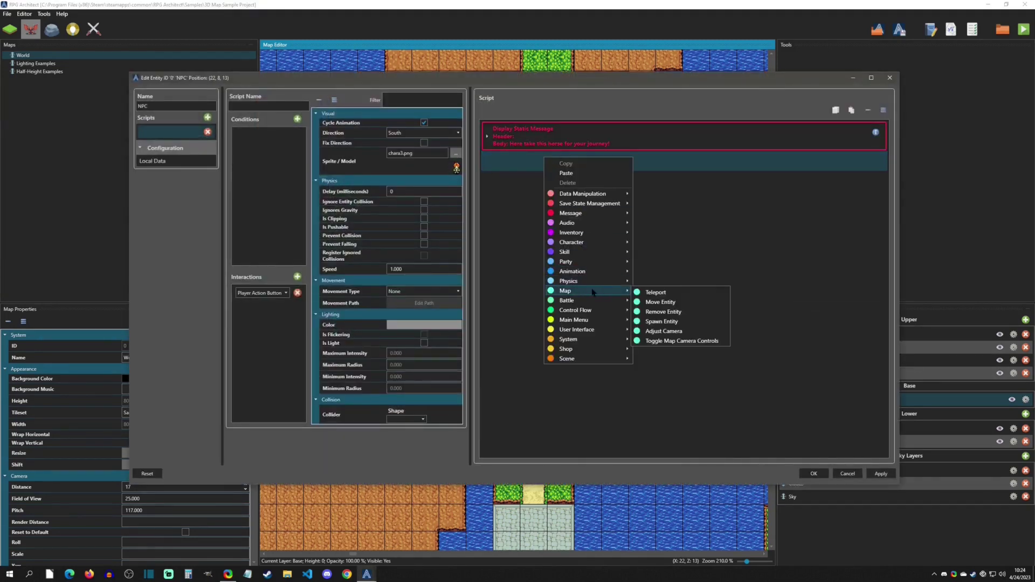
left_click(662, 322)
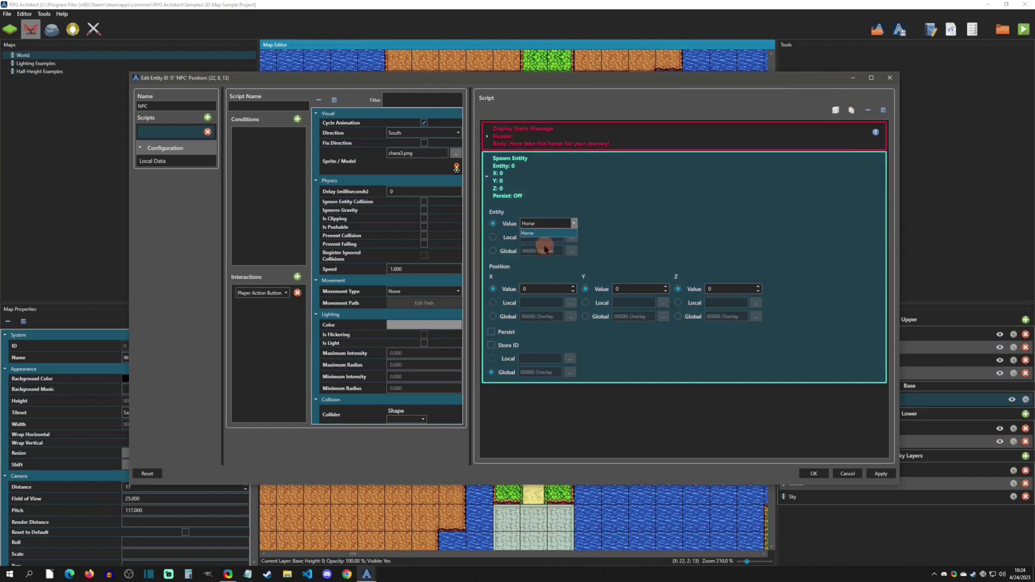
Step: Keep Horse as the spawned entity and take its X position from global variable mapX
left_click(553, 224)
left_click(544, 233)
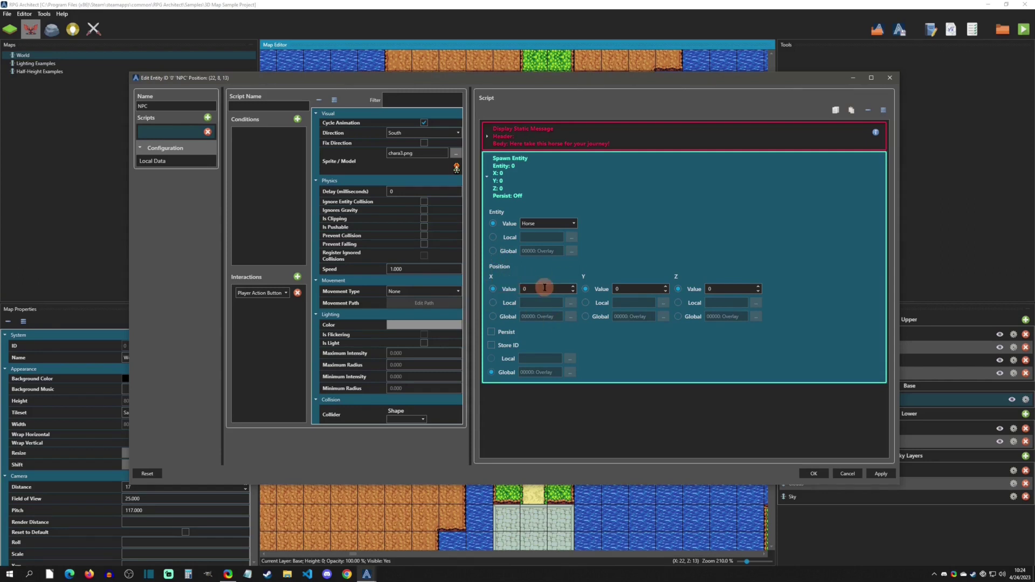
left_click(493, 303)
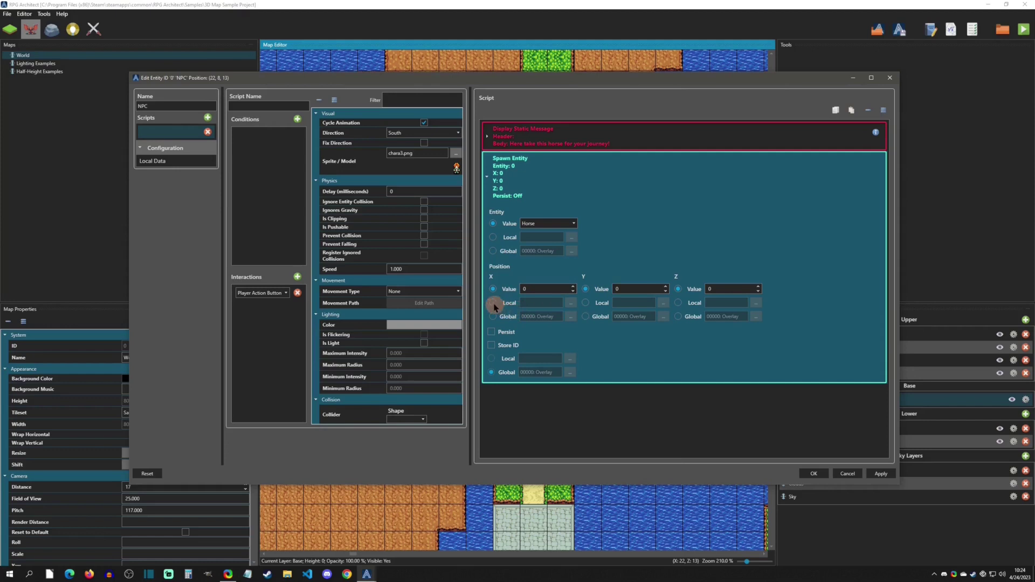
left_click(570, 303)
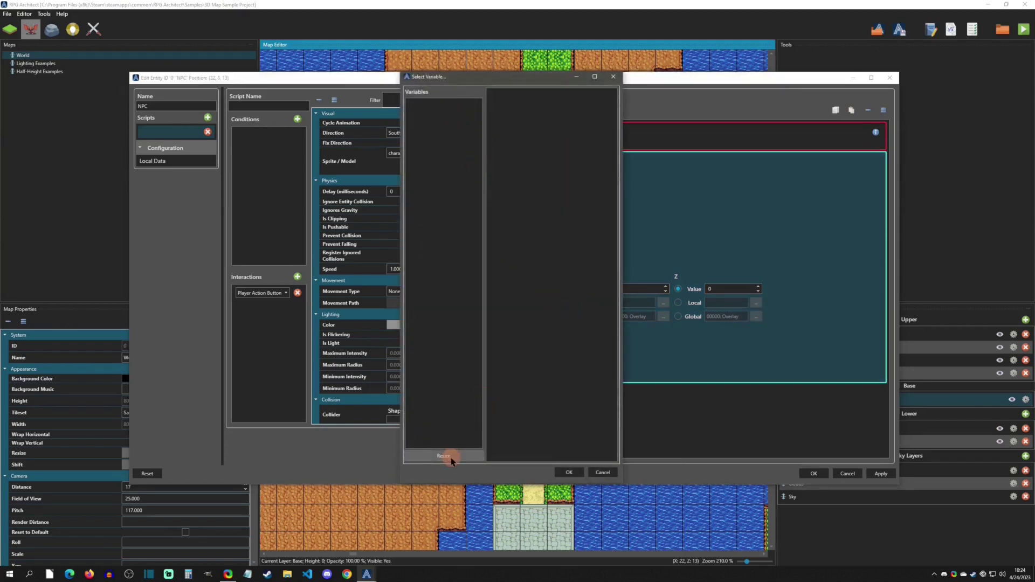
left_click(603, 472)
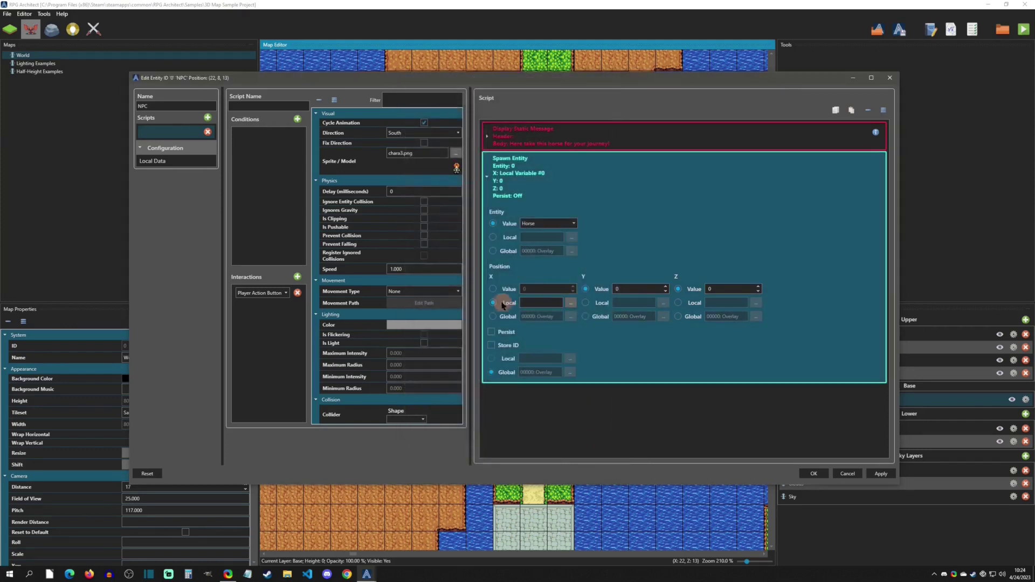
left_click(493, 316)
left_click(570, 316)
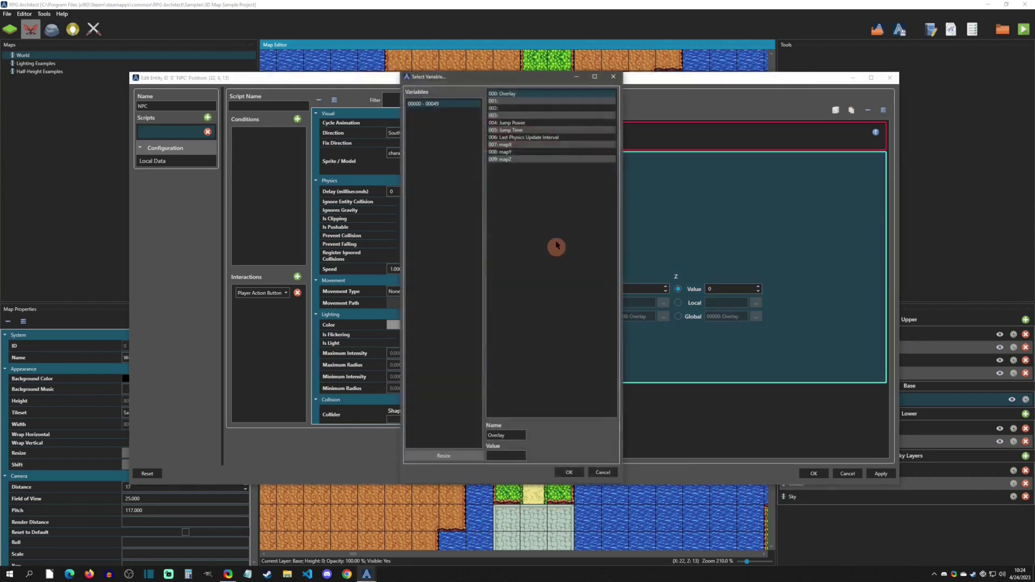
left_click(526, 145)
left_click(569, 472)
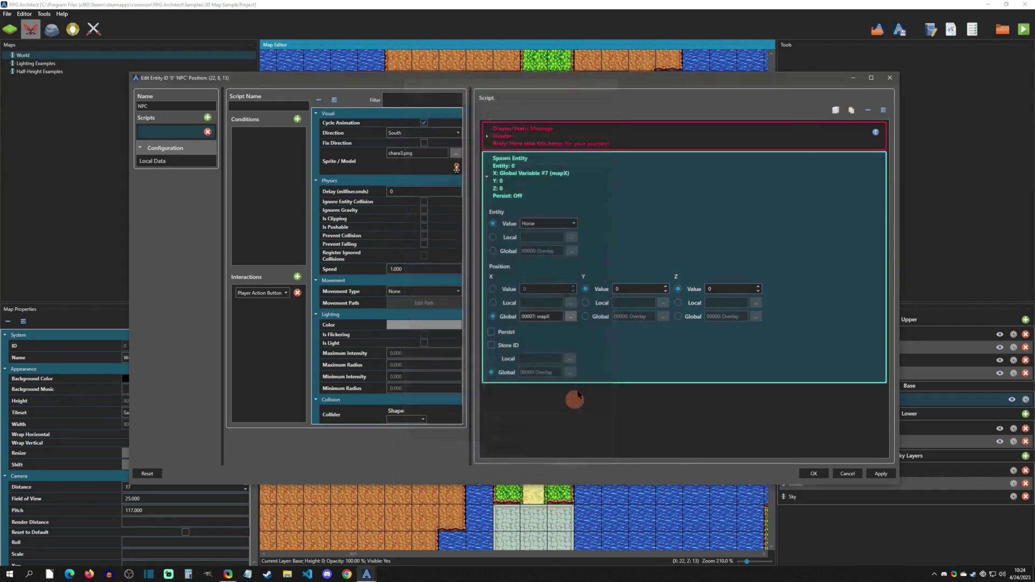
Step: Take the spawn's Y and Z positions from global variables mapY and mapZ
left_click(593, 317)
left_click(664, 316)
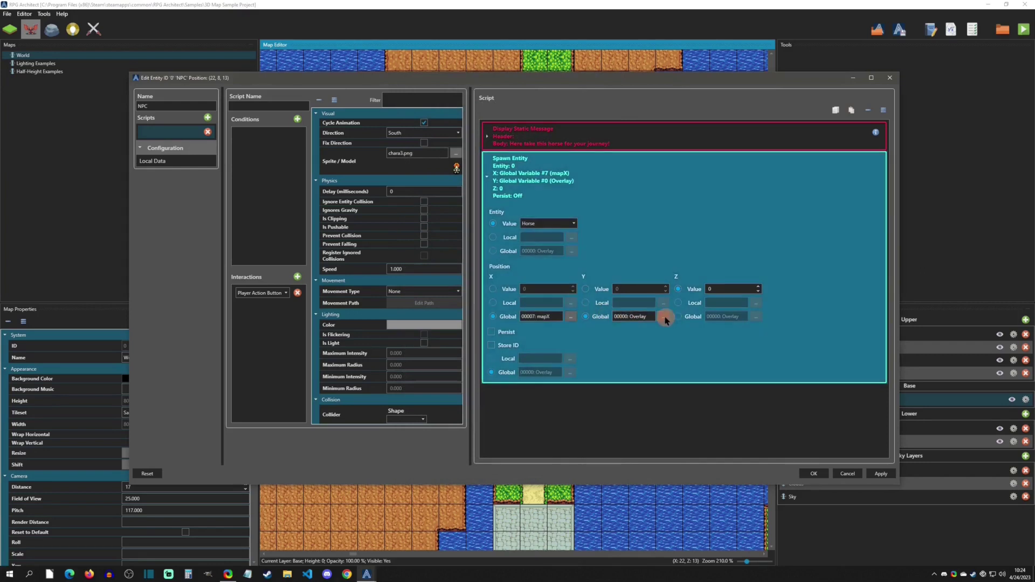
left_click(525, 152)
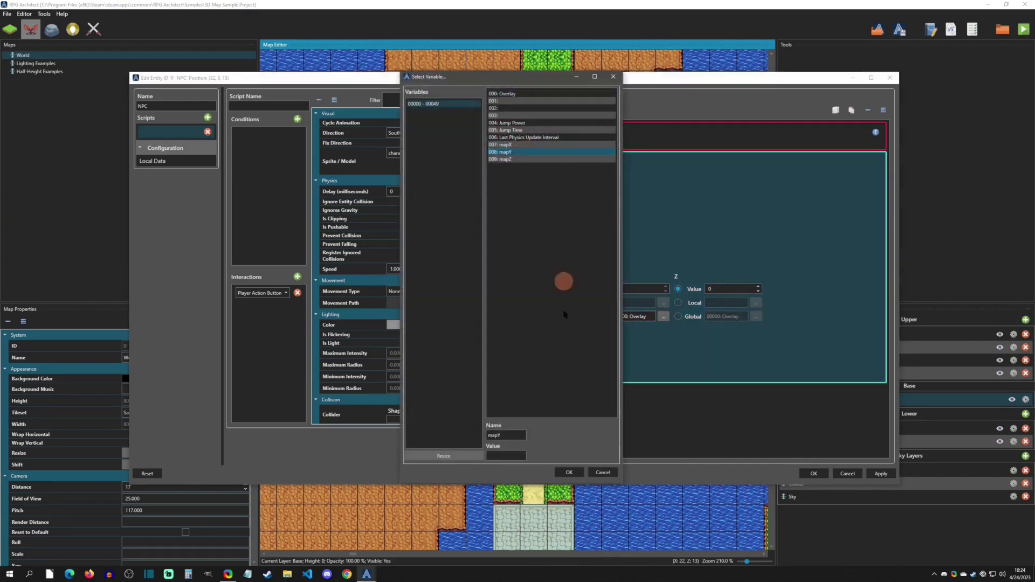
left_click(569, 472)
left_click(678, 316)
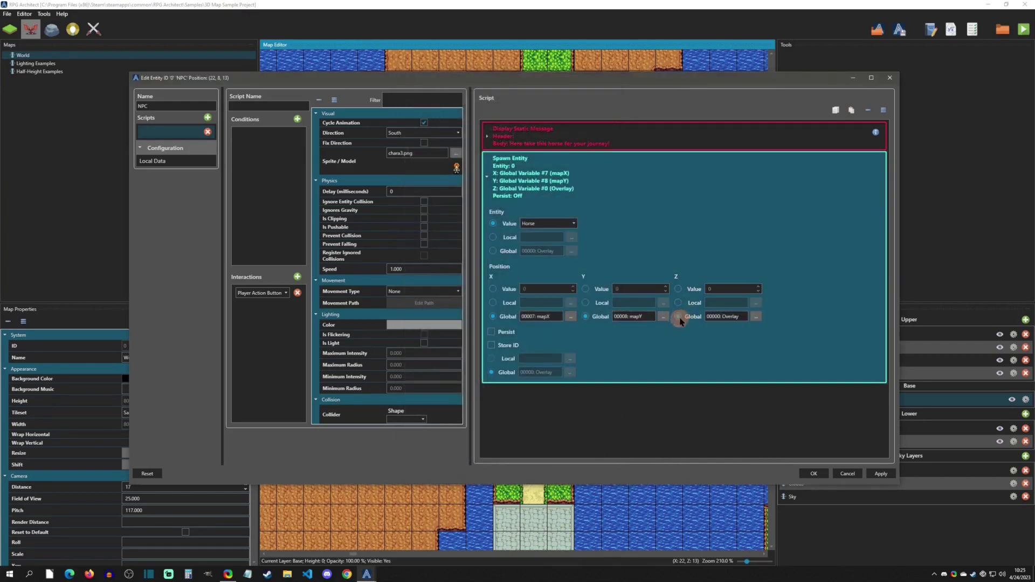
left_click(756, 316)
left_click(520, 159)
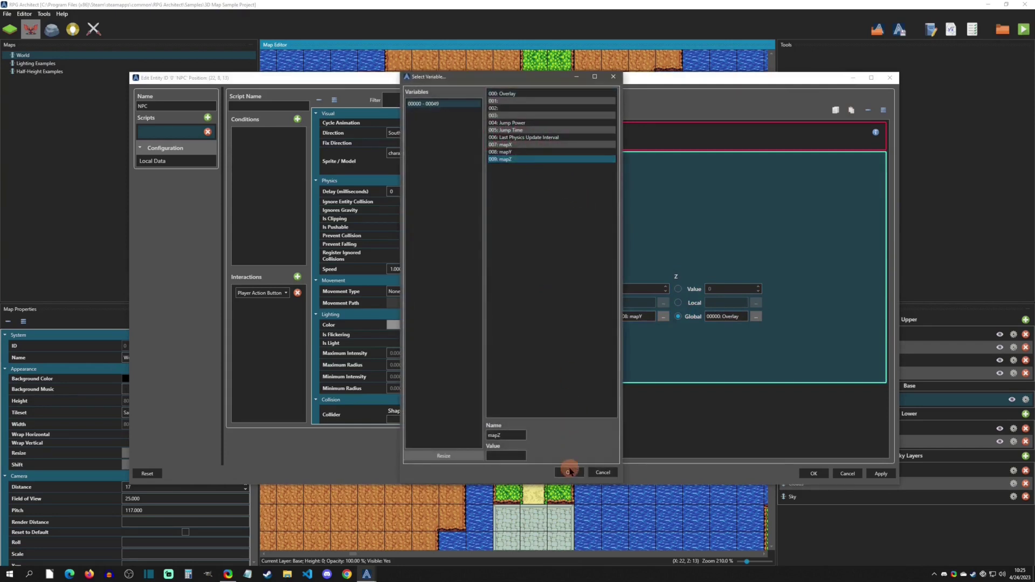
left_click(569, 472)
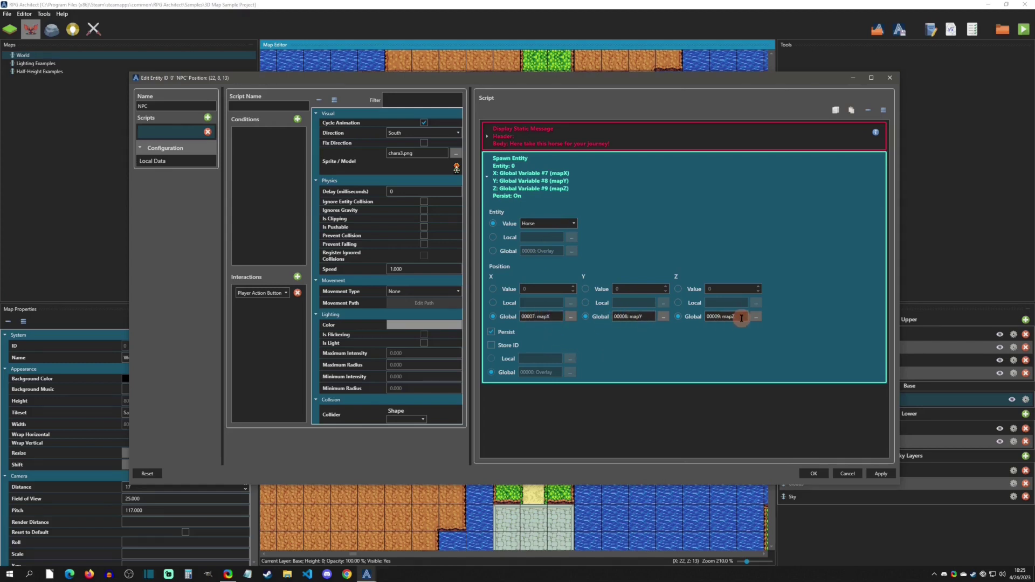
Step: Collapse Spawn Entity and insert a Data Manipulation > Save Value step before it
left_click(639, 190)
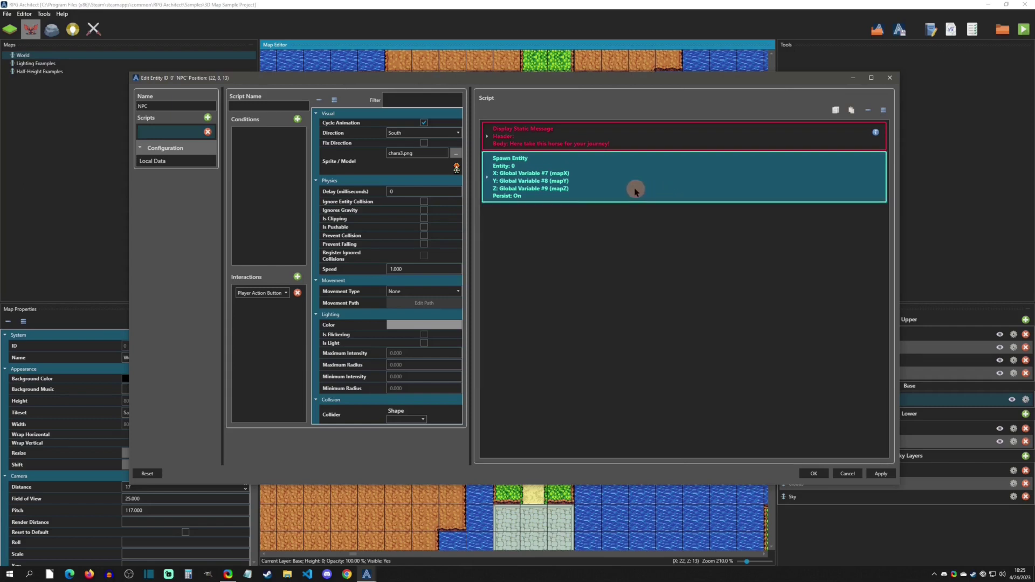
right_click(590, 167)
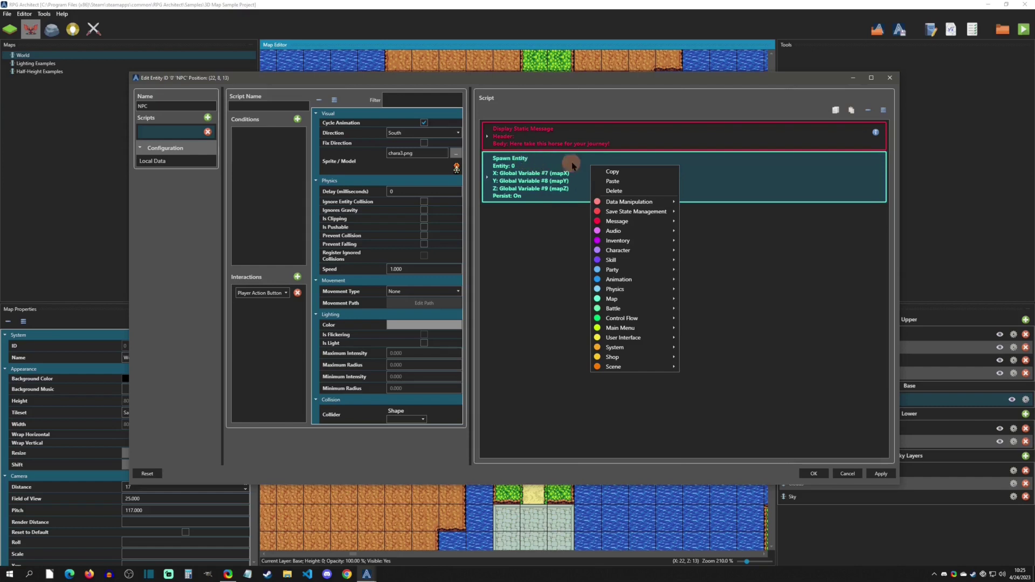
mouse_move(647, 201)
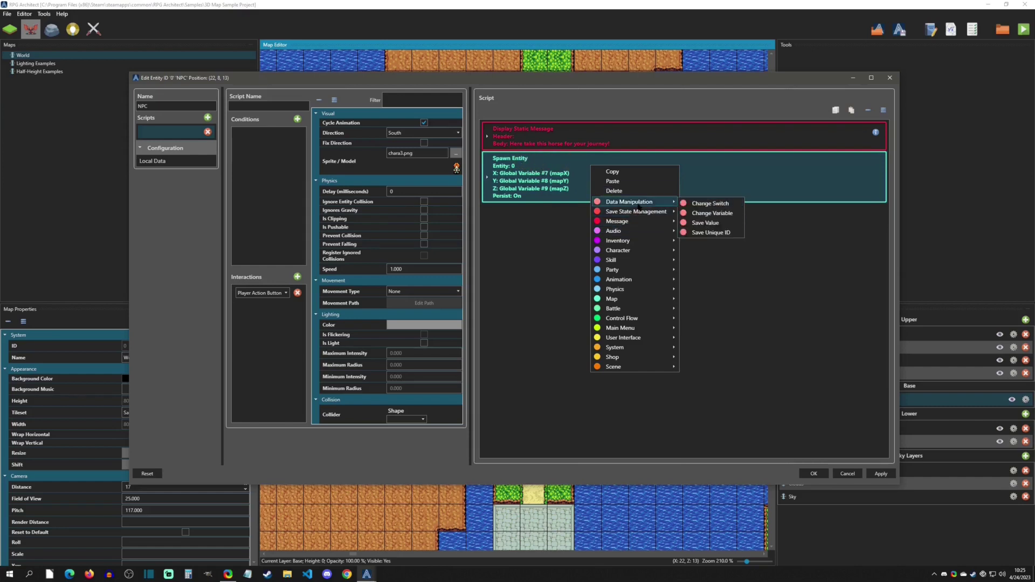
left_click(705, 223)
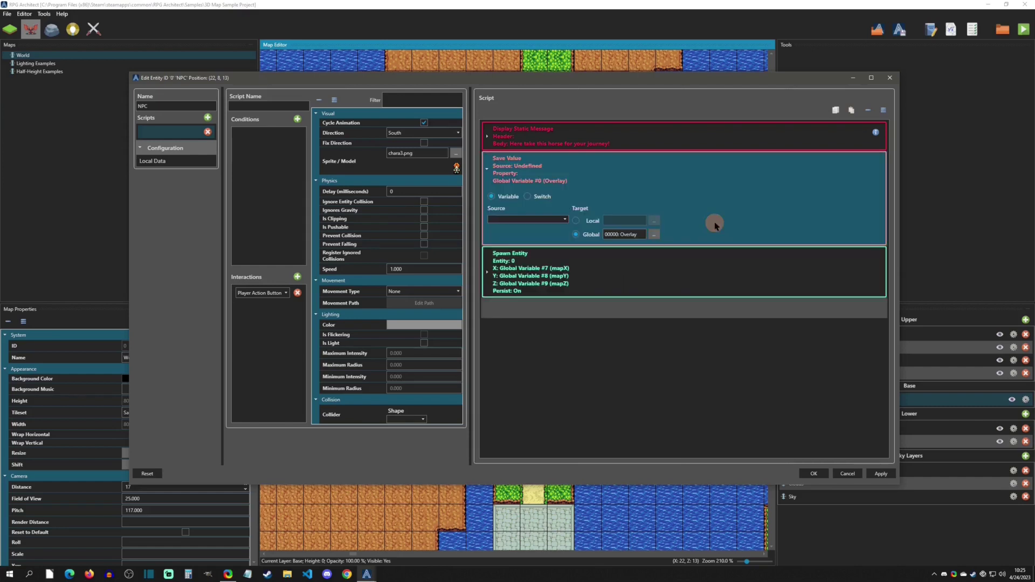
Step: Make the Save Value store the Party's Map X in global variable 007: mapX
left_click(533, 218)
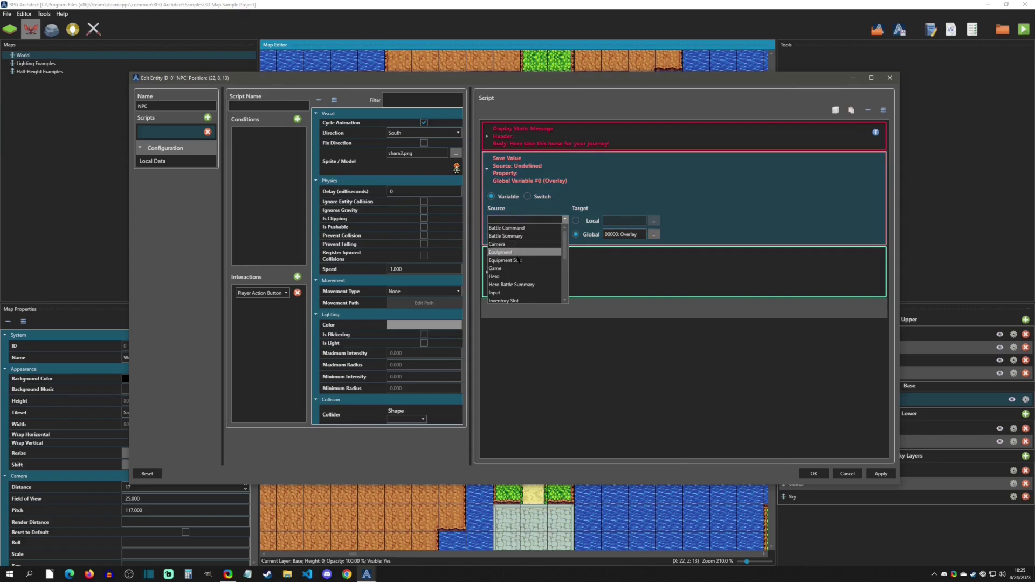
scroll(514, 267, "down", 2)
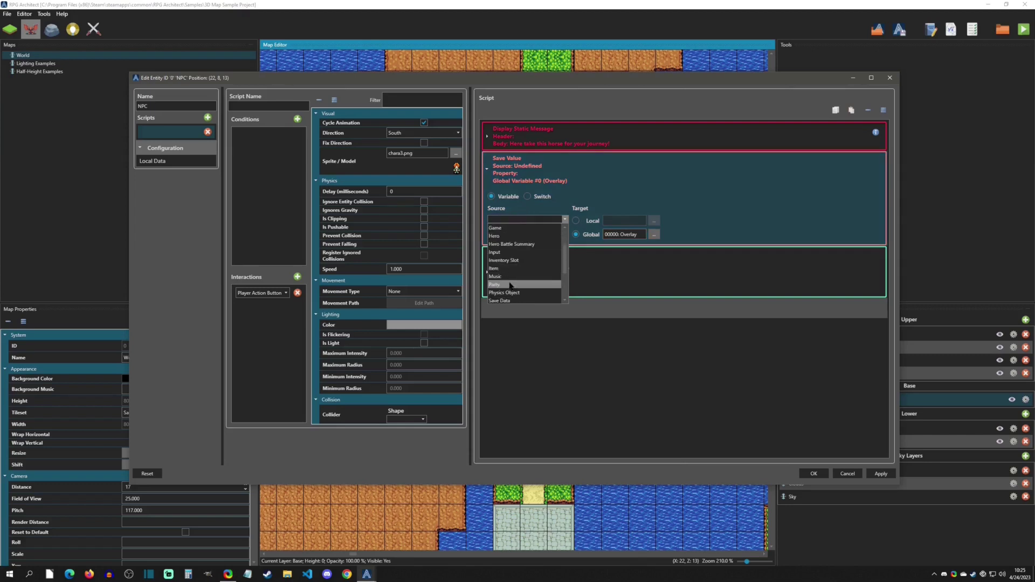
left_click(511, 285)
left_click(539, 235)
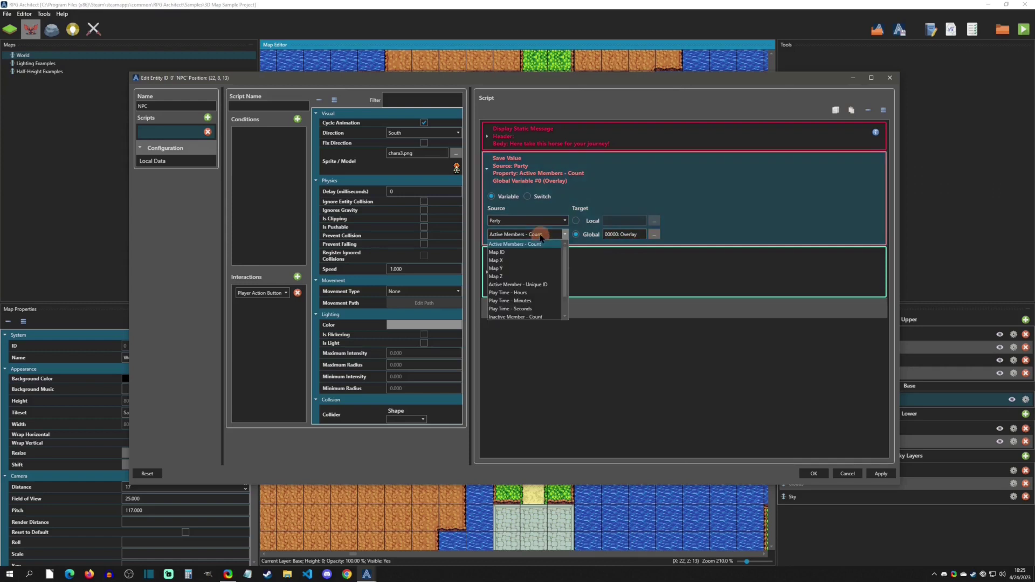
left_click(531, 260)
left_click(531, 236)
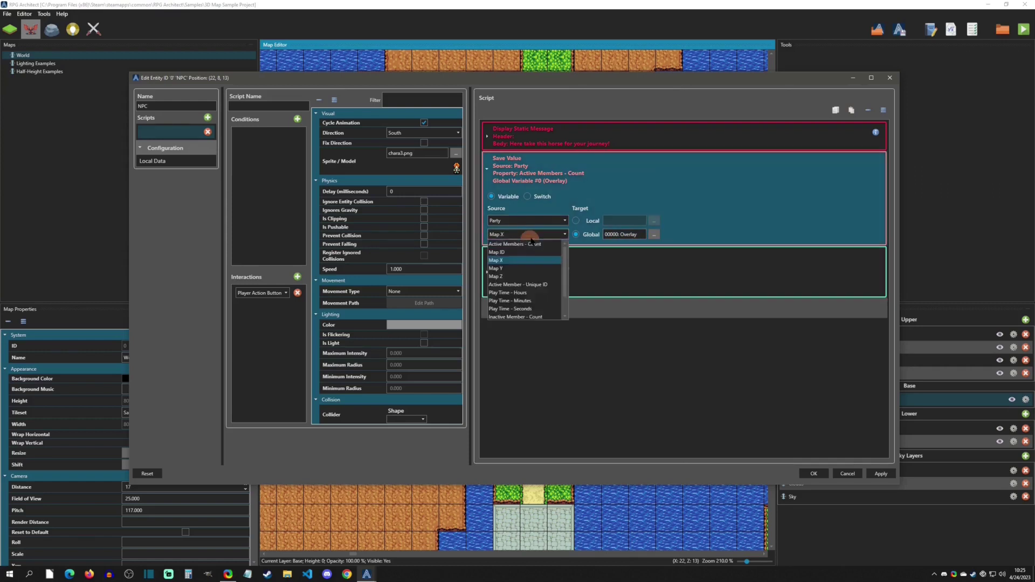
scroll(520, 269, "down", 1)
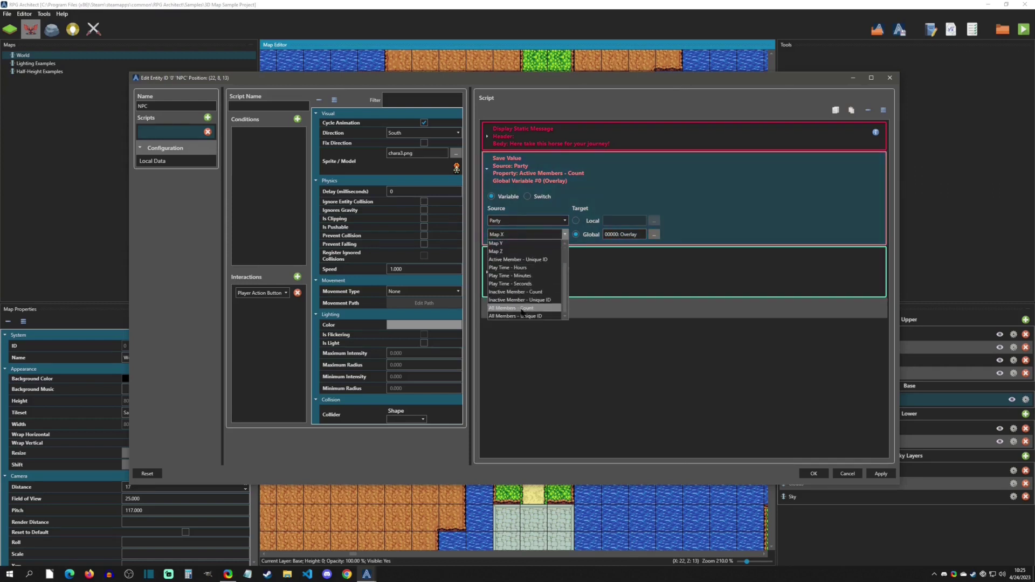
scroll(518, 289, "up", 1)
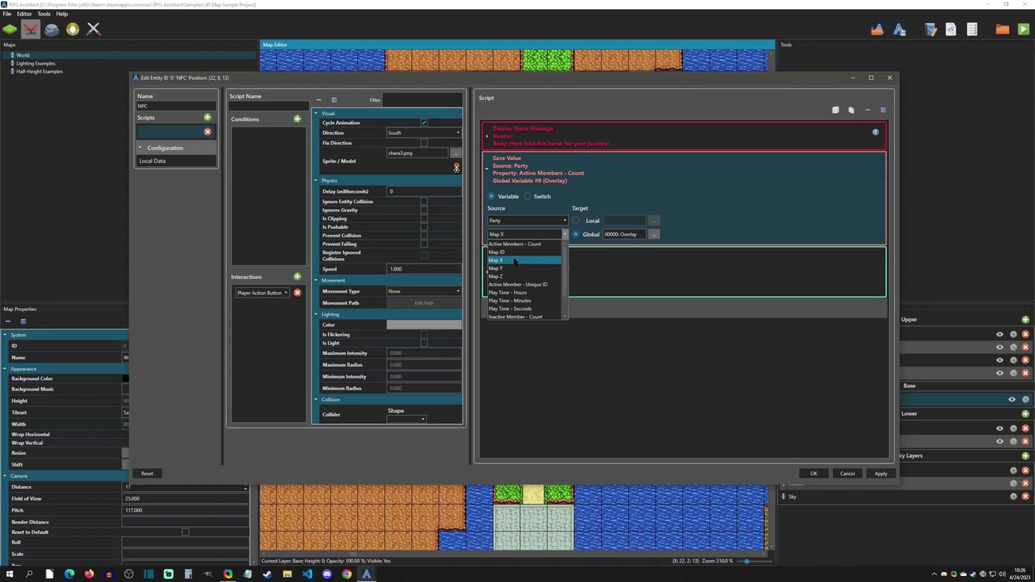
left_click(514, 260)
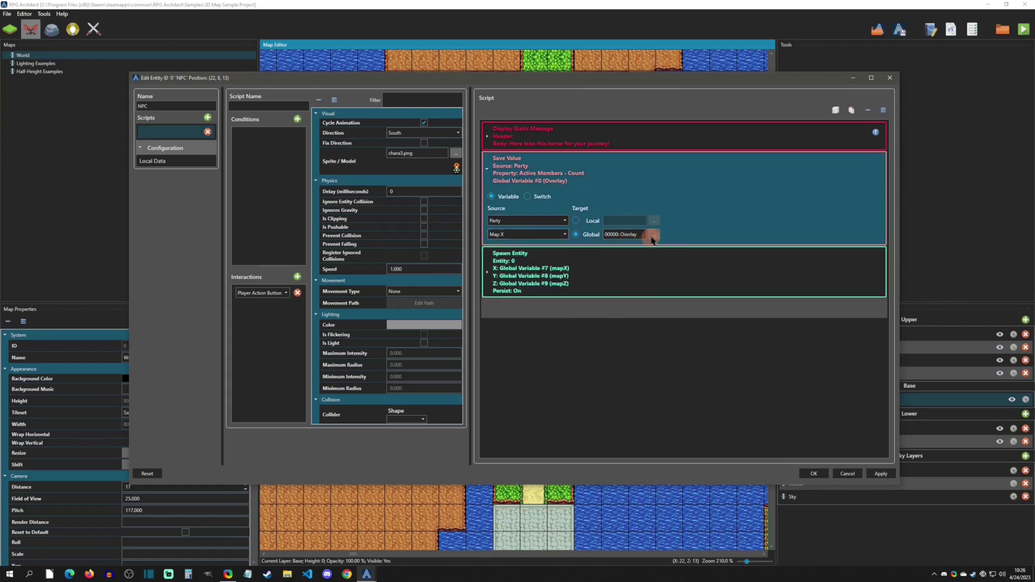
left_click(652, 234)
left_click(518, 145)
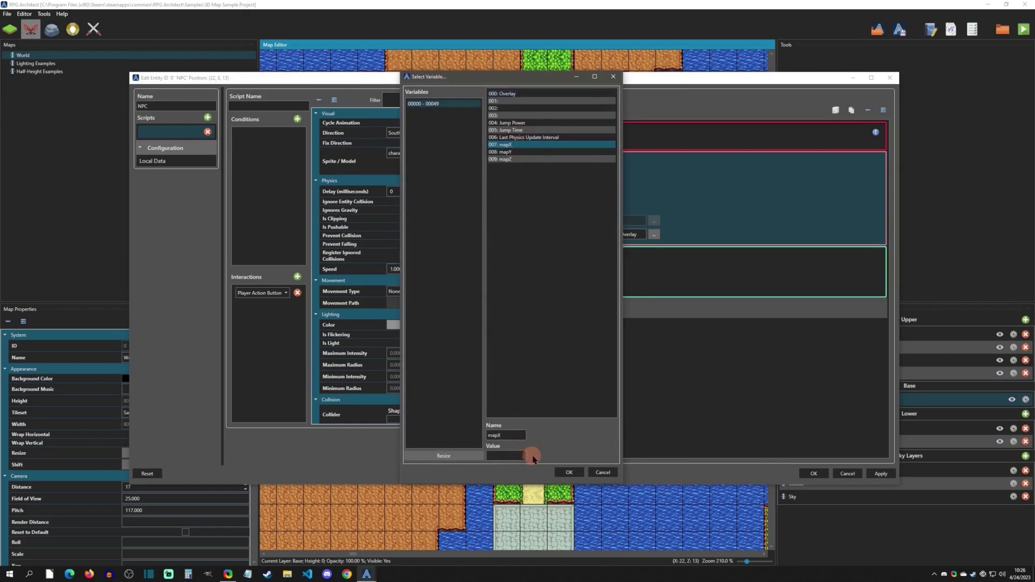
left_click(567, 472)
Step: Copy the Save Value step and paste two copies above Spawn Entity
right_click(670, 171)
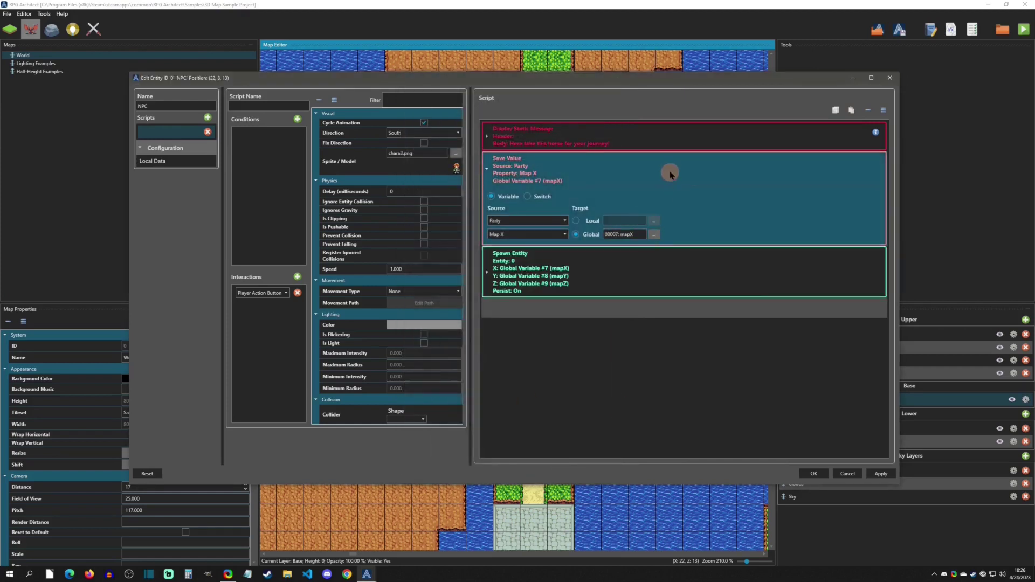
left_click(691, 180)
right_click(645, 285)
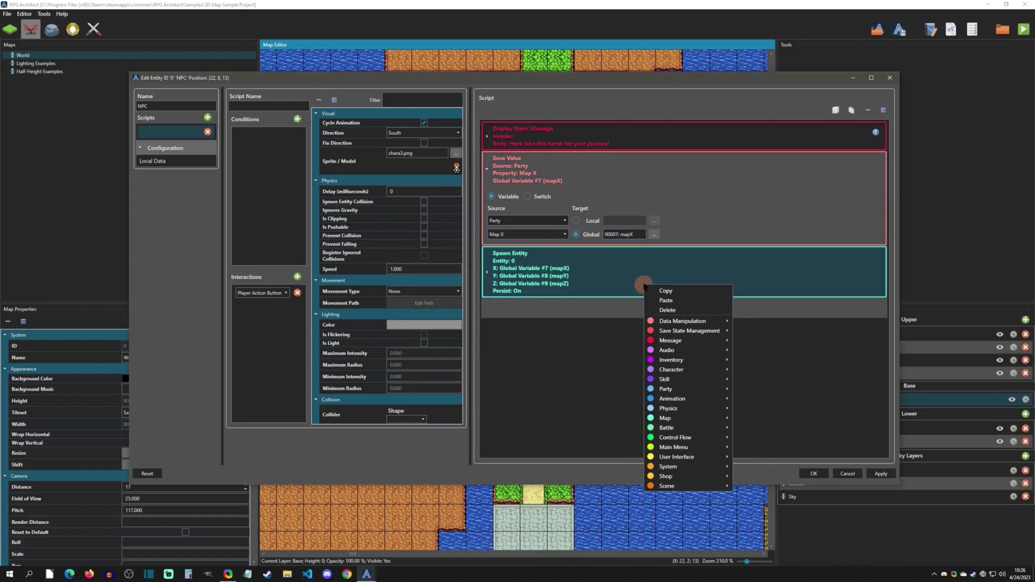
left_click(666, 303)
right_click(663, 376)
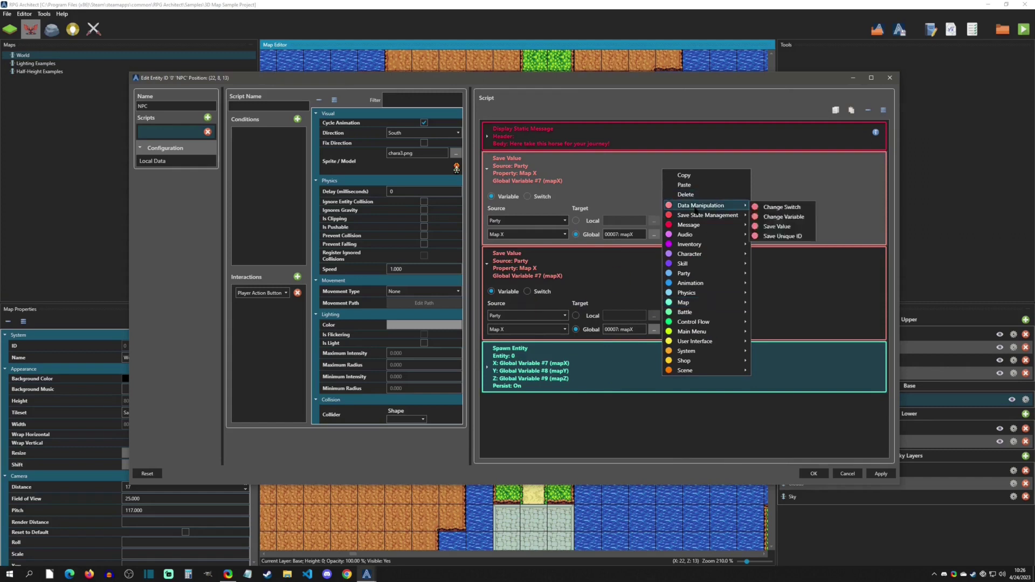
left_click(684, 185)
Step: Set the copies to save the party's Map Y into mapY and Map Z into mapZ
left_click(538, 329)
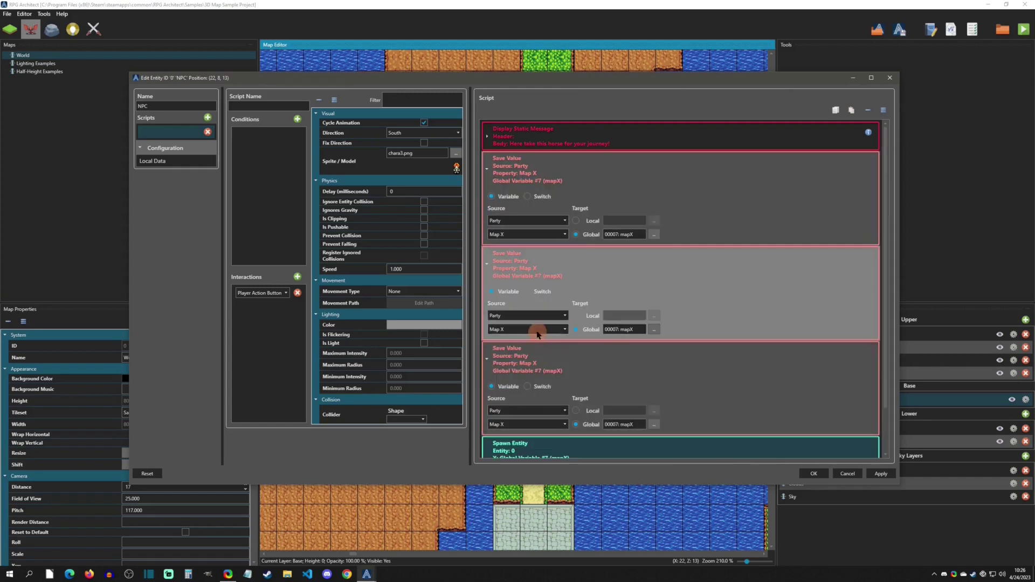
left_click(518, 363)
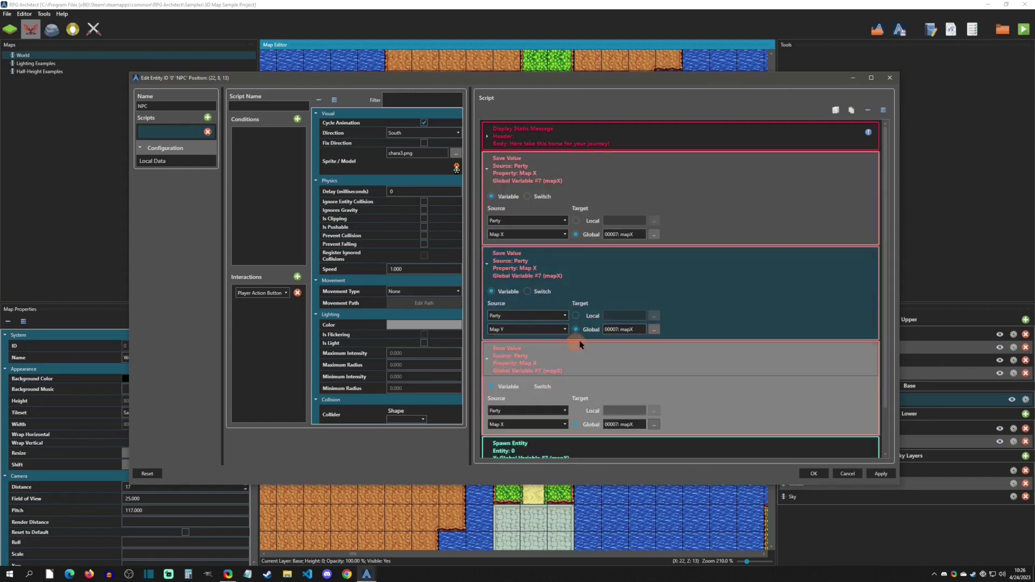
left_click(648, 329)
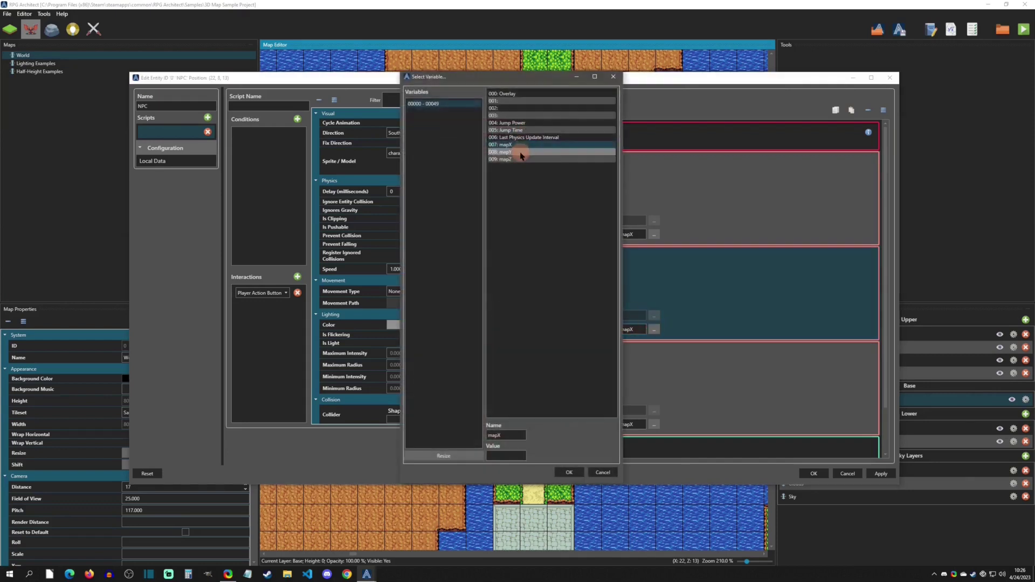
left_click(520, 152)
left_click(569, 472)
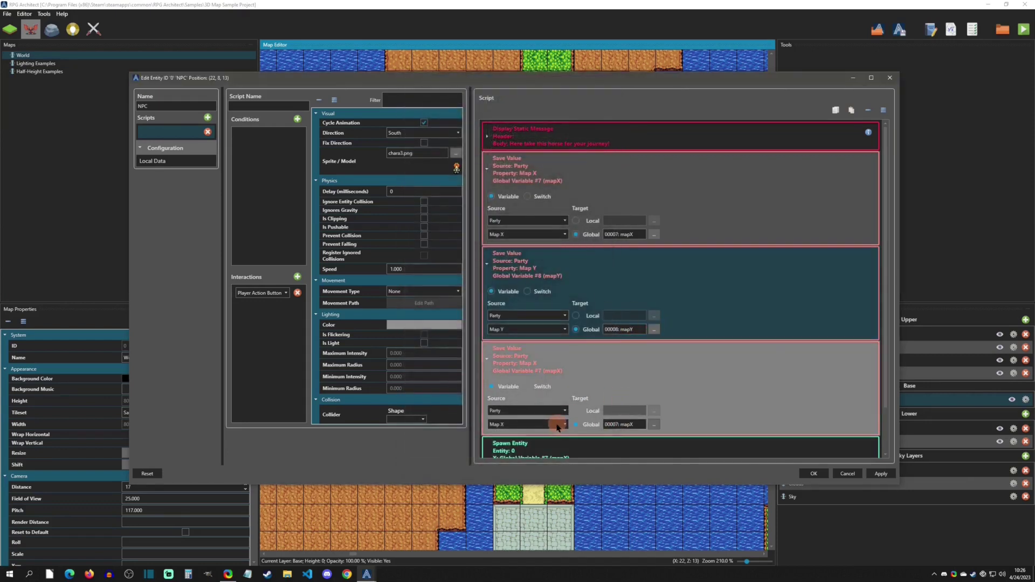
left_click(548, 425)
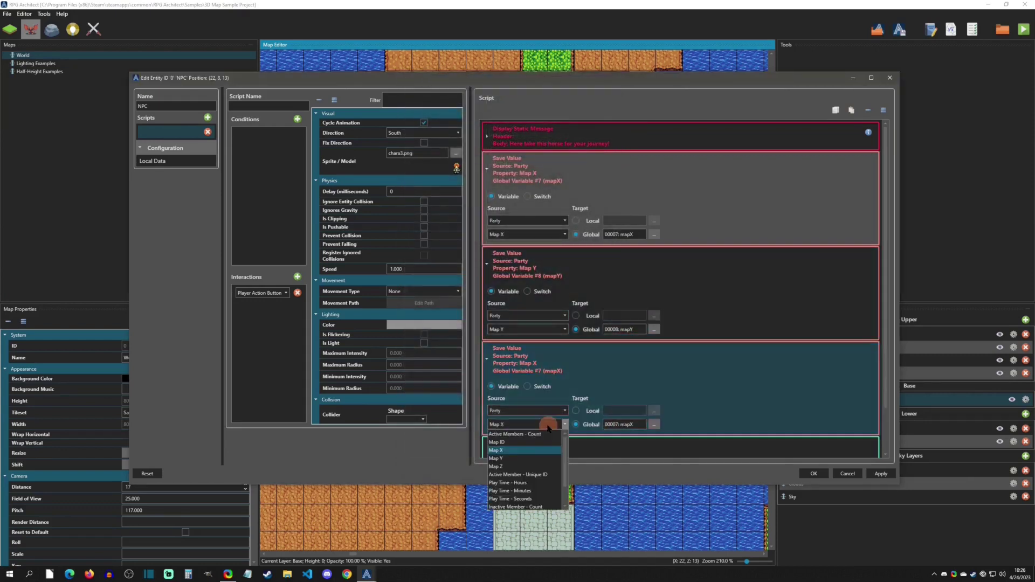
left_click(505, 467)
left_click(653, 425)
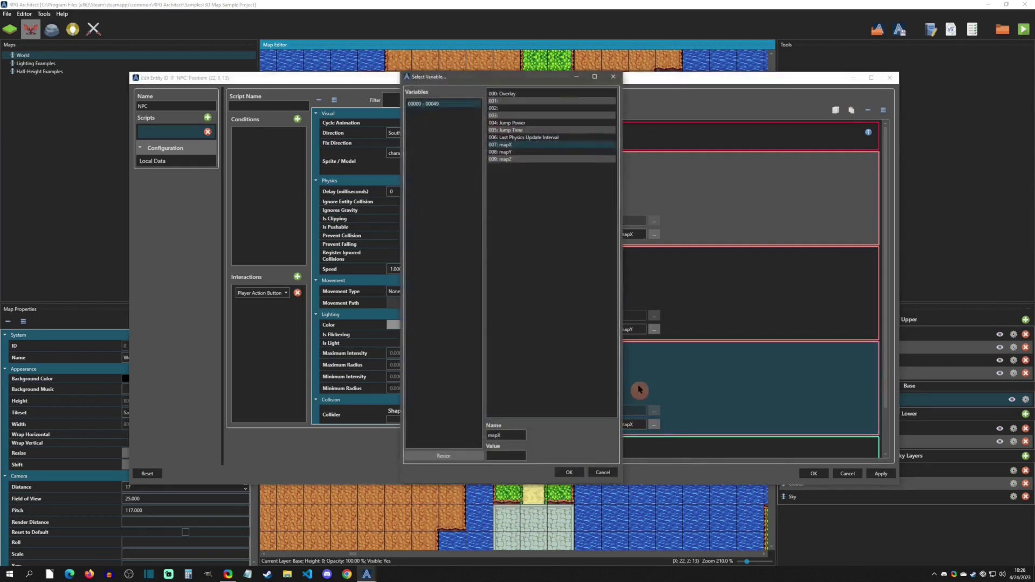
left_click(512, 159)
left_click(570, 473)
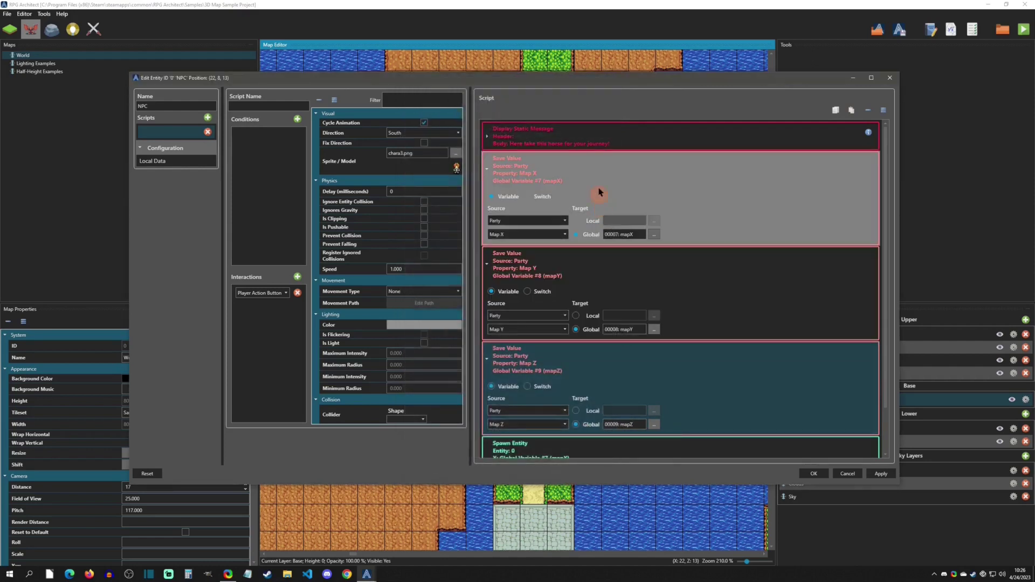
Step: Collapse the three Save Value blocks
left_click(596, 172)
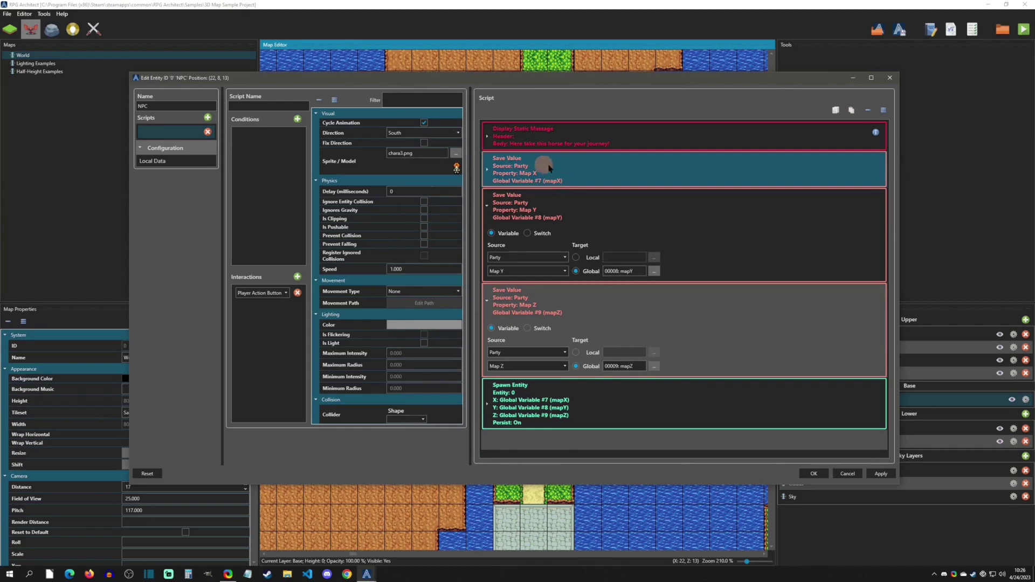
left_click(598, 208)
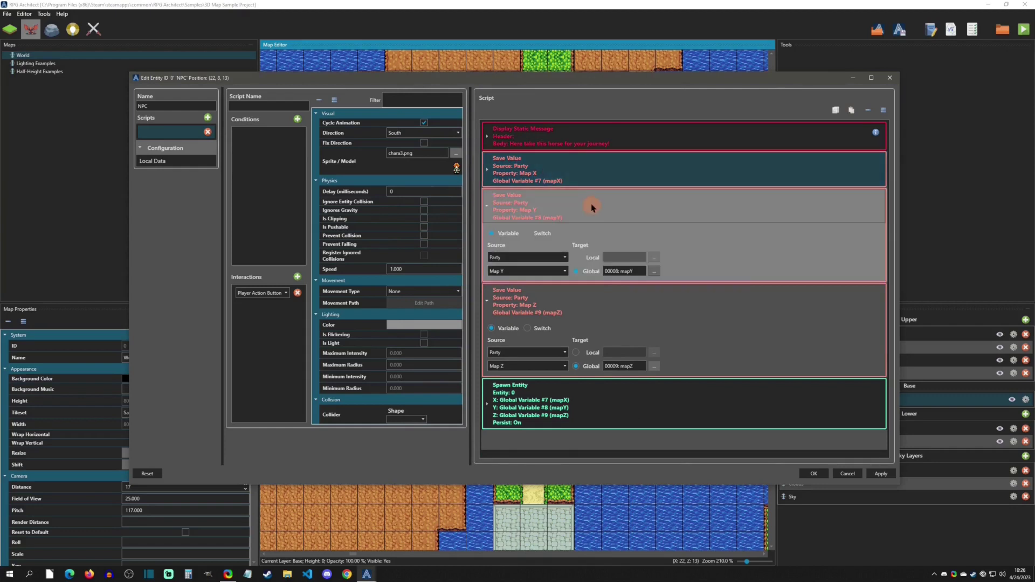
left_click(591, 241)
left_click(636, 365)
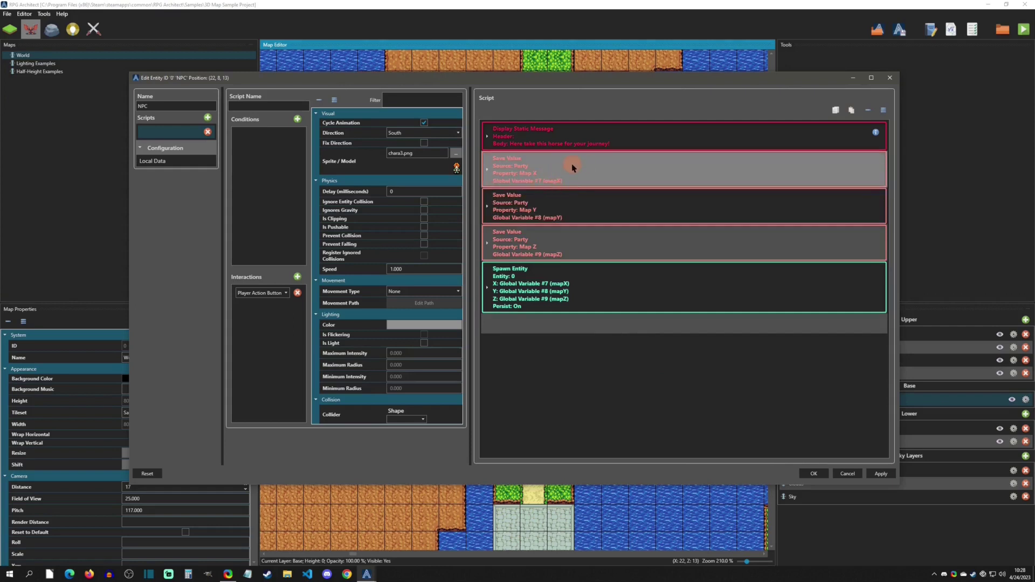
Step: Insert a Change Variable step doing 007: mapX + 1.5 right after the Map X save
right_click(569, 200)
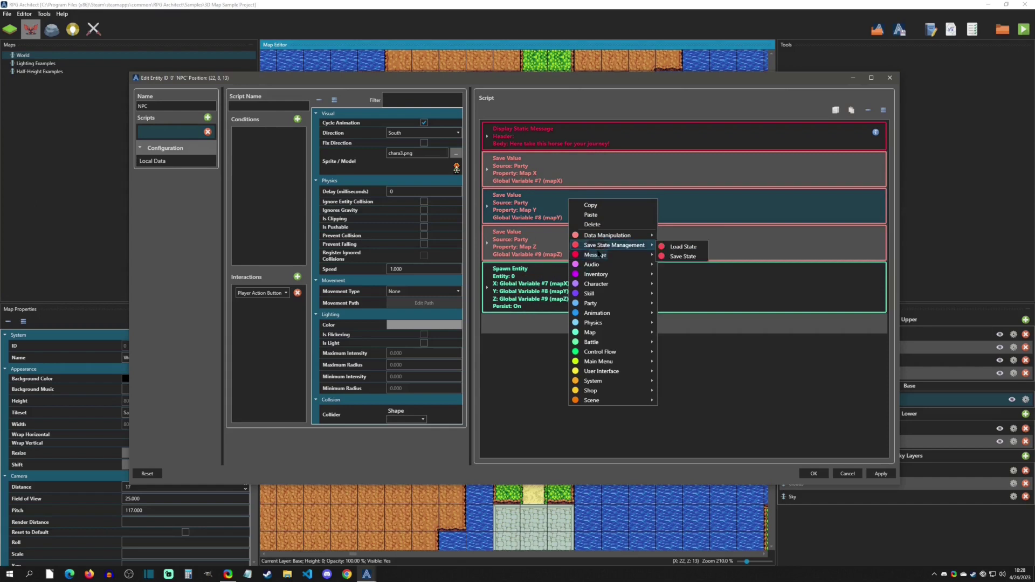
mouse_move(599, 237)
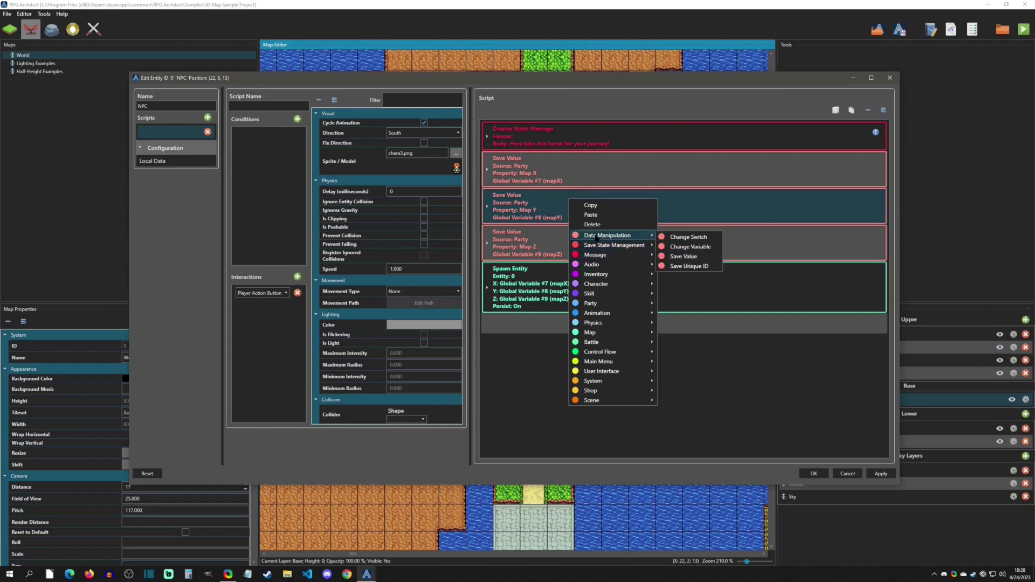
left_click(695, 248)
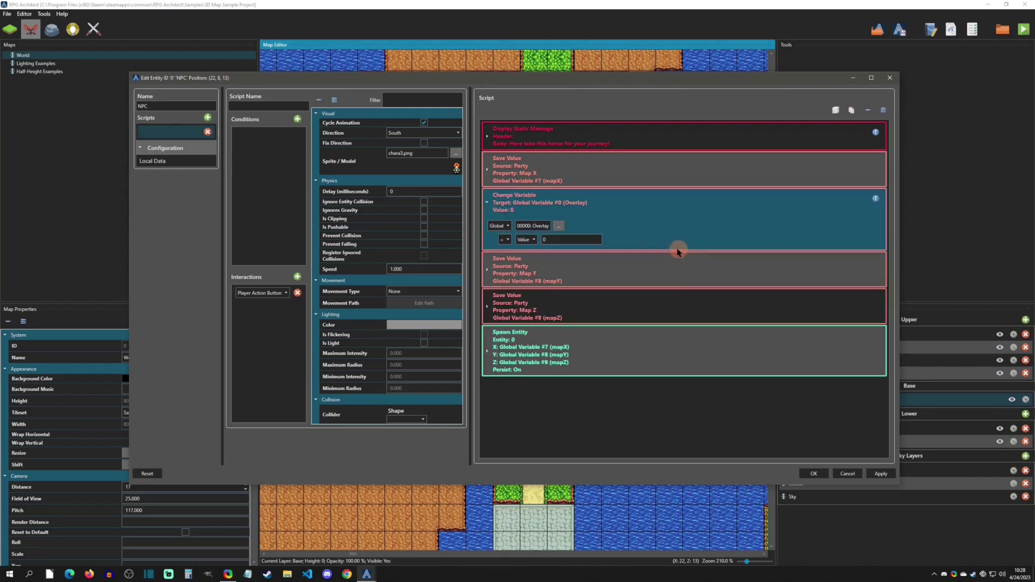
left_click(540, 227)
left_click(509, 144)
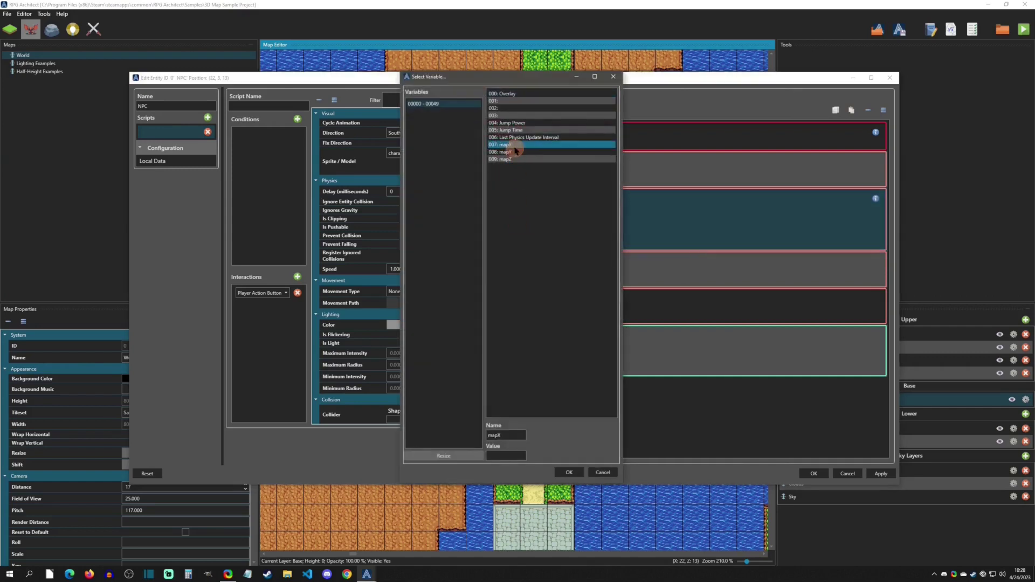
left_click(568, 471)
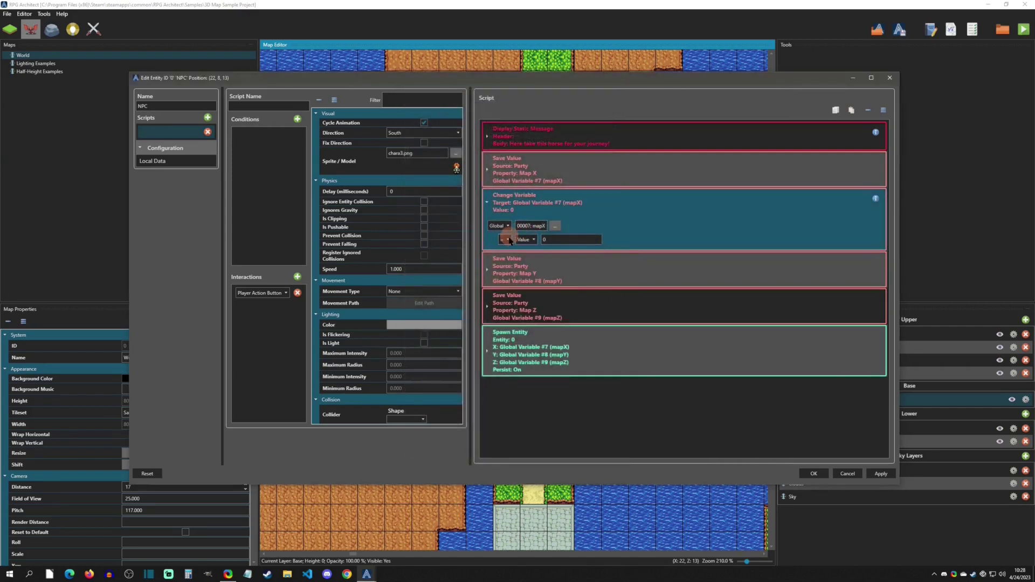
left_click(505, 239)
left_click(507, 258)
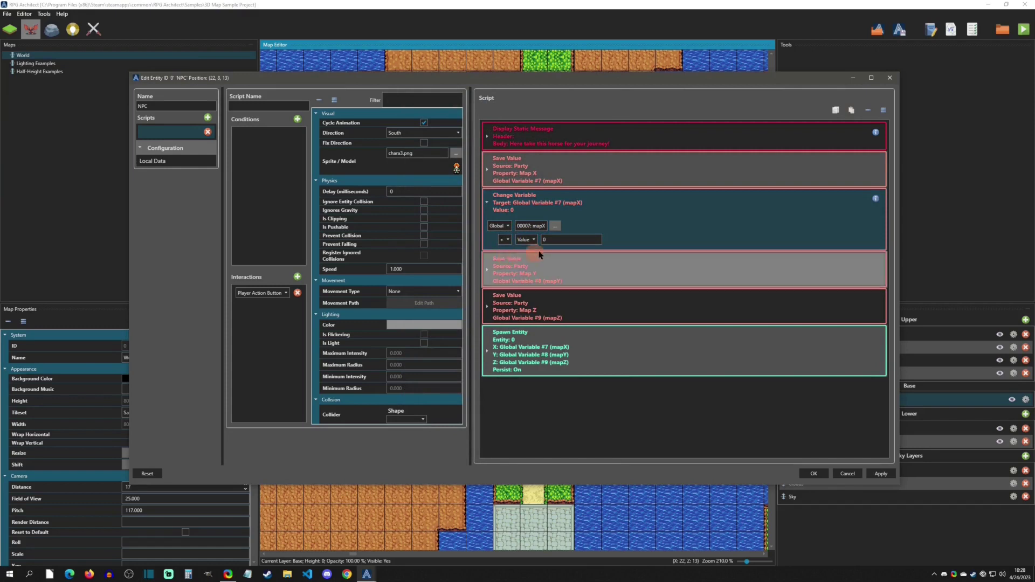
double_click(545, 239)
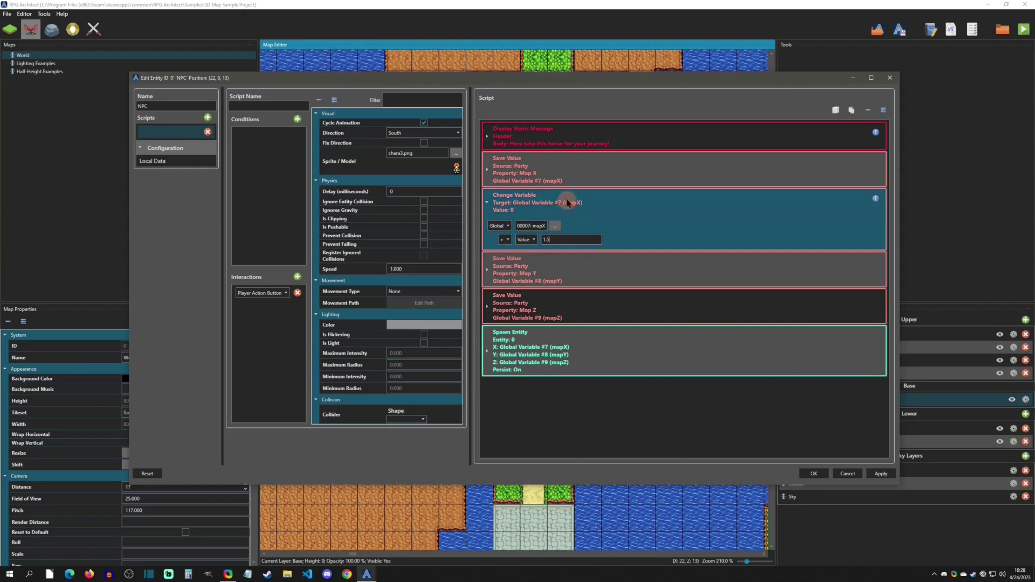
left_click(557, 238)
left_click(644, 203)
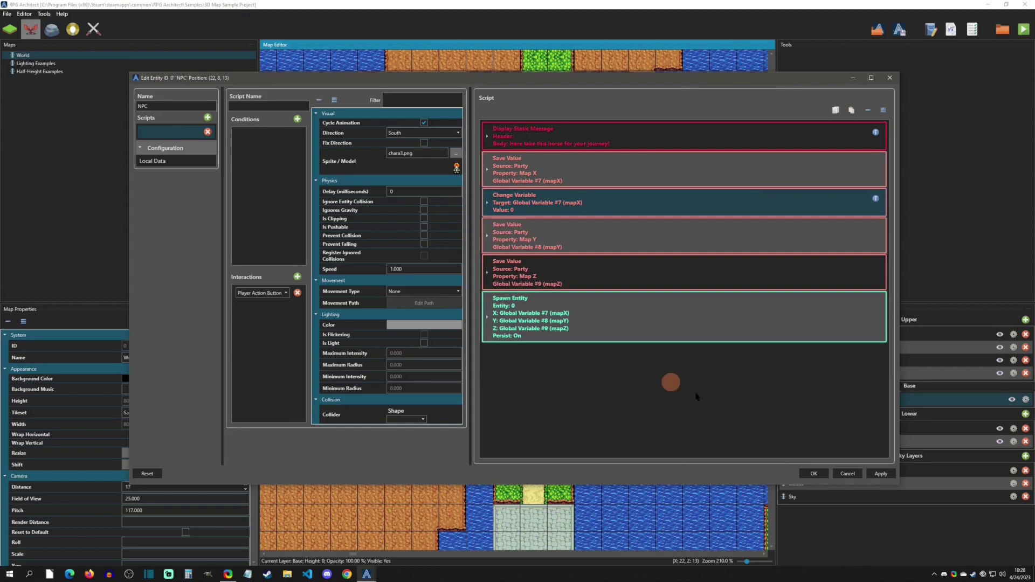
Step: Save the map with the NPC script changes and playtest it, dismissing the horse message
left_click(809, 472)
key("ctrl+s")
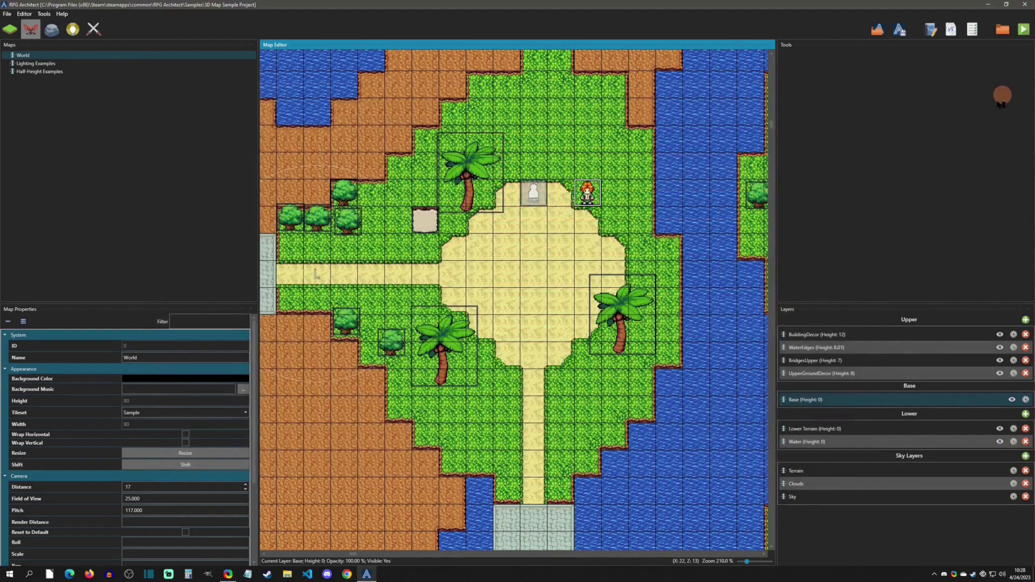
key("F5")
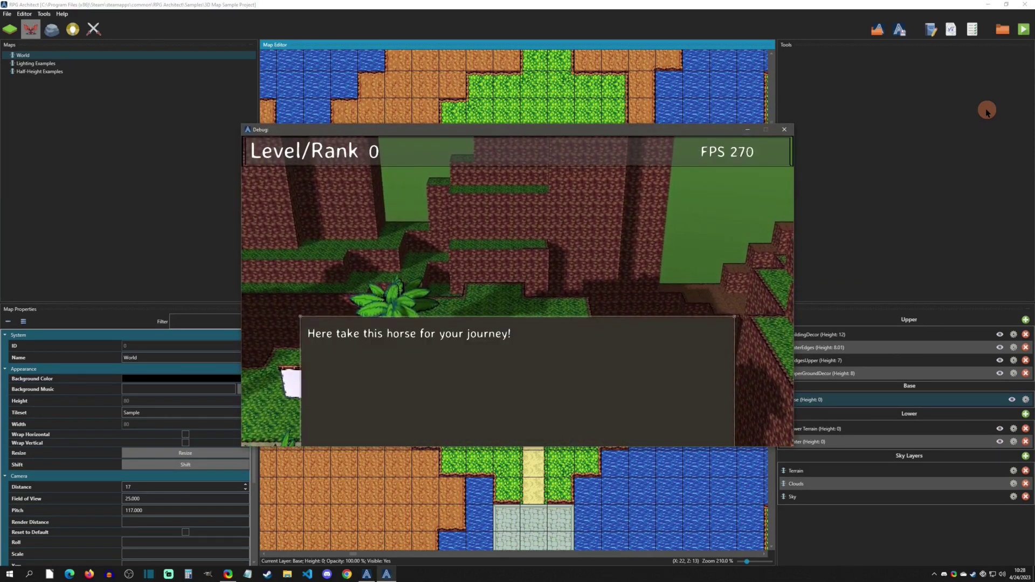
key("Return")
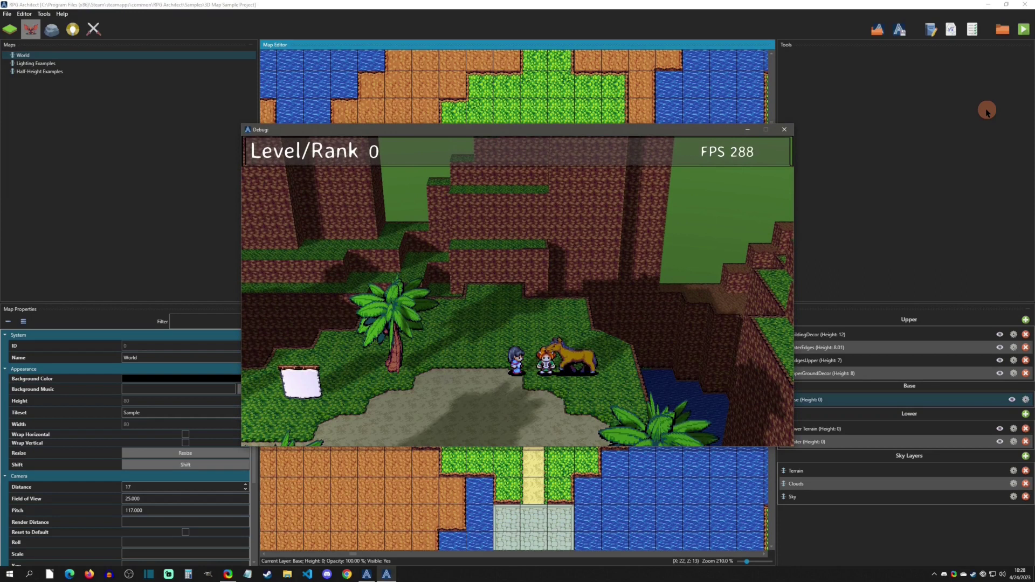
left_click(784, 130)
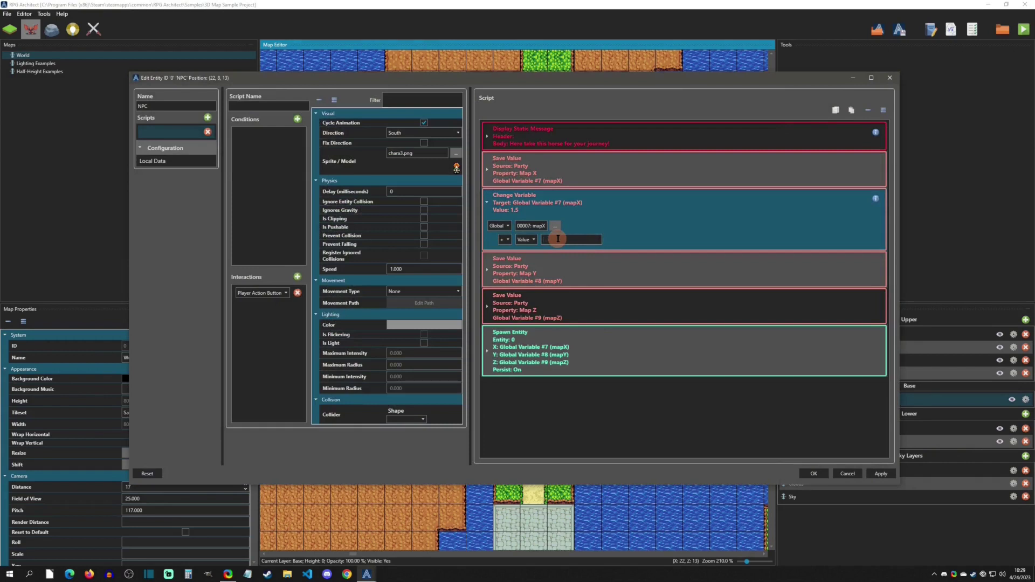
Step: Save the revised NPC script with the mapX offset of 2 and start a fresh playtest
left_click(814, 474)
key("ctrl+s")
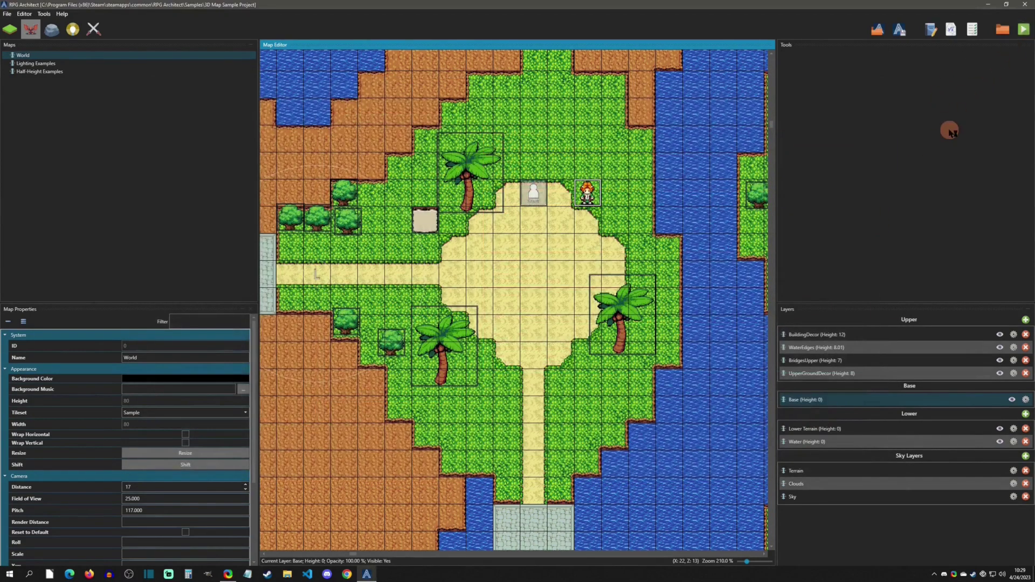
key("F5")
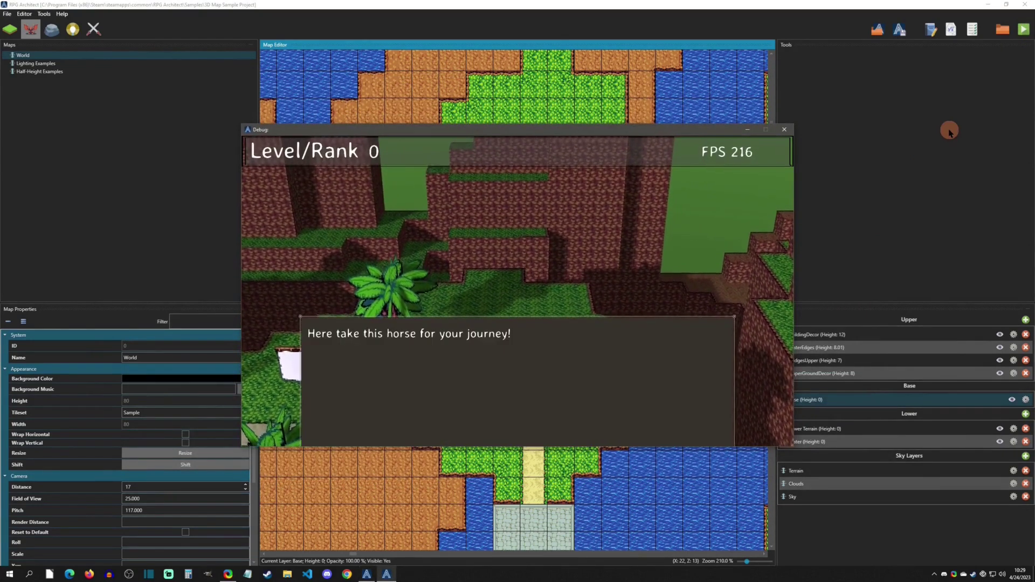
Step: Dismiss the horse message, walk the party around, then talk to the NPC again to see the horse beside her
key("Return")
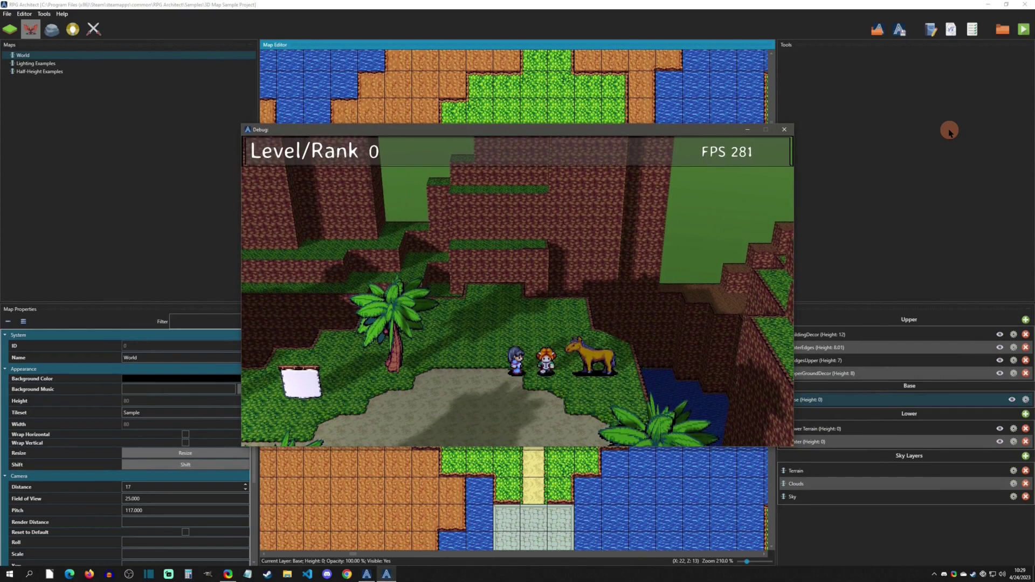
key("Right")
key("Down")
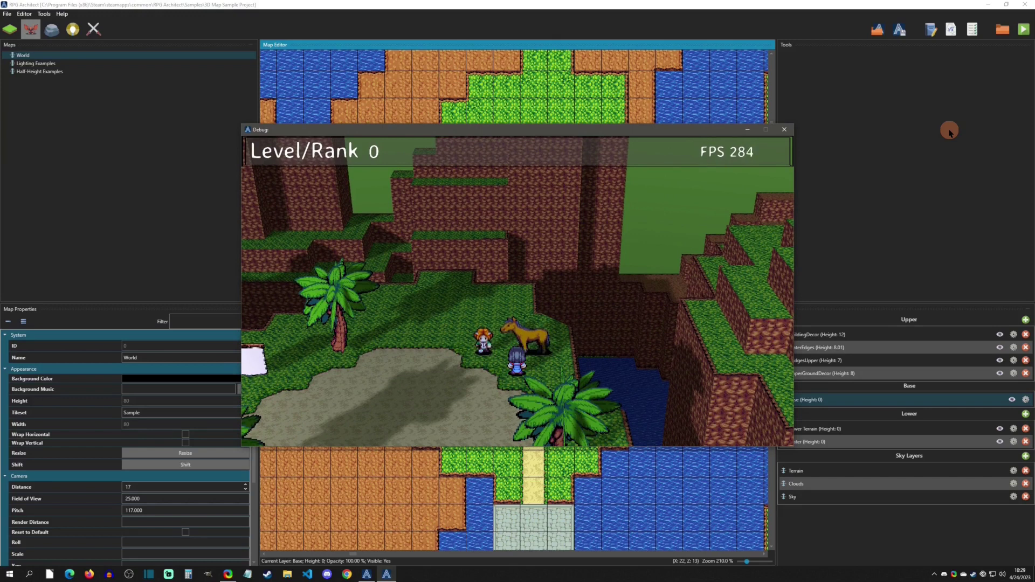
key("Right")
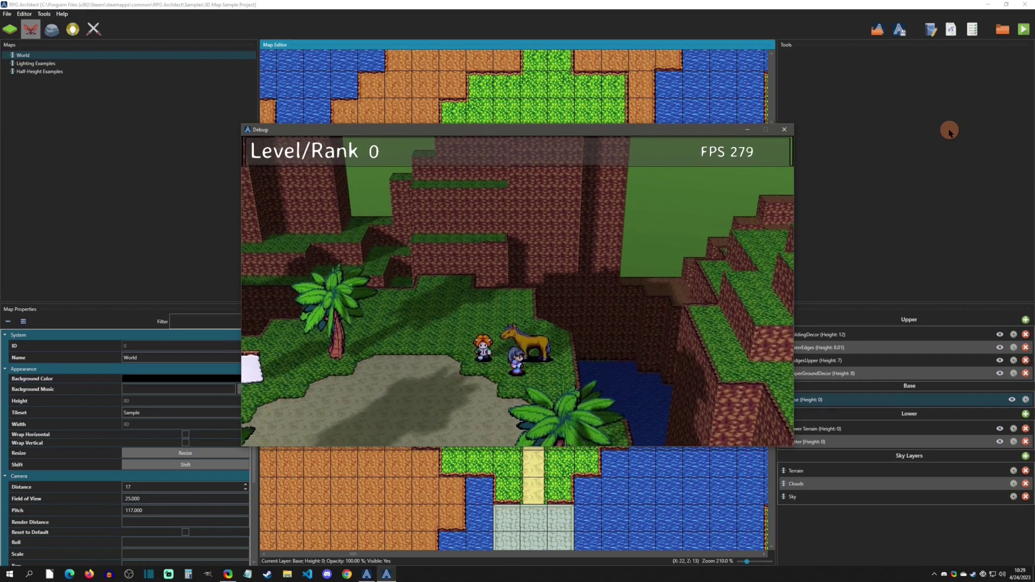
key("Left")
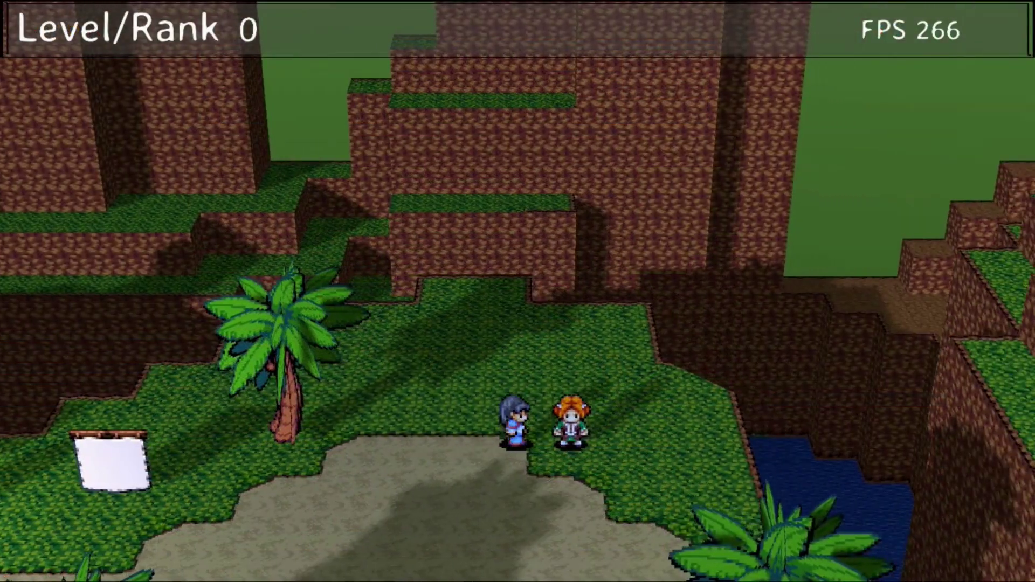
key("Return")
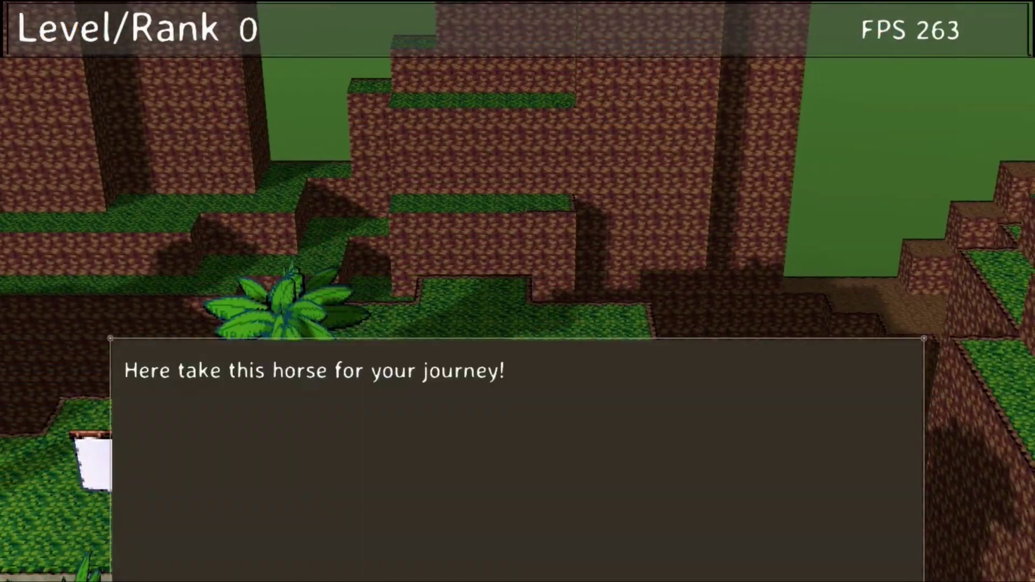
key("Return")
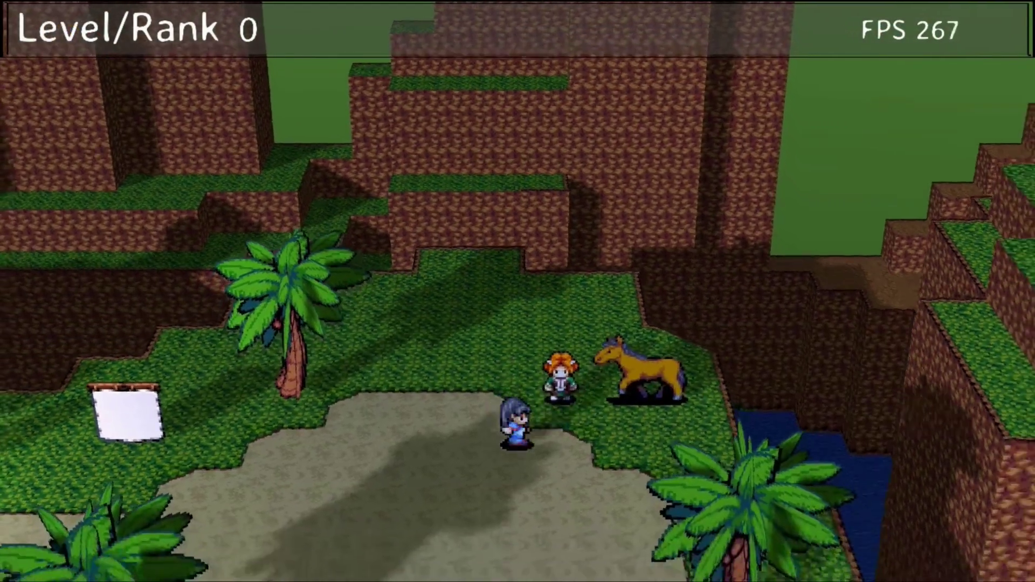